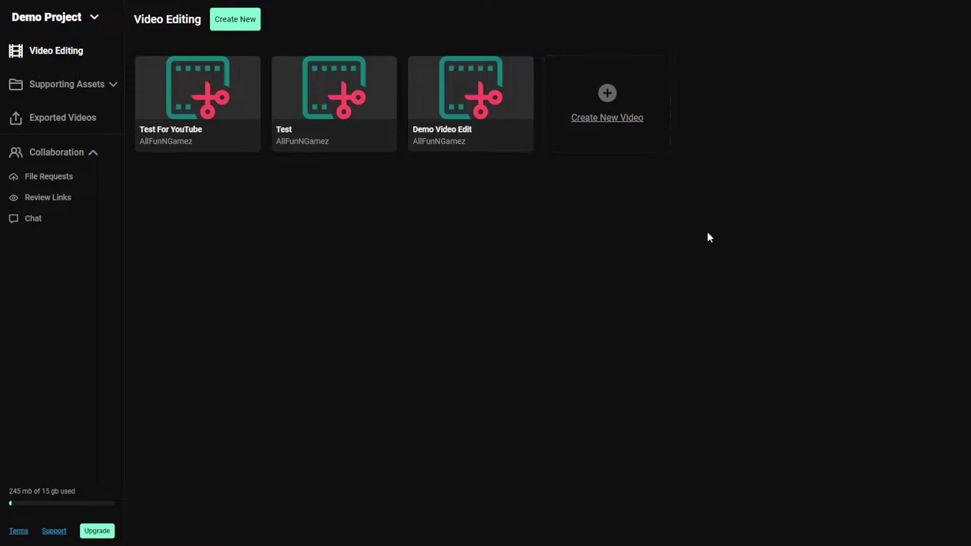
Create a new Oslo video project with the file name 'Youtube Test'
left_click(611, 123)
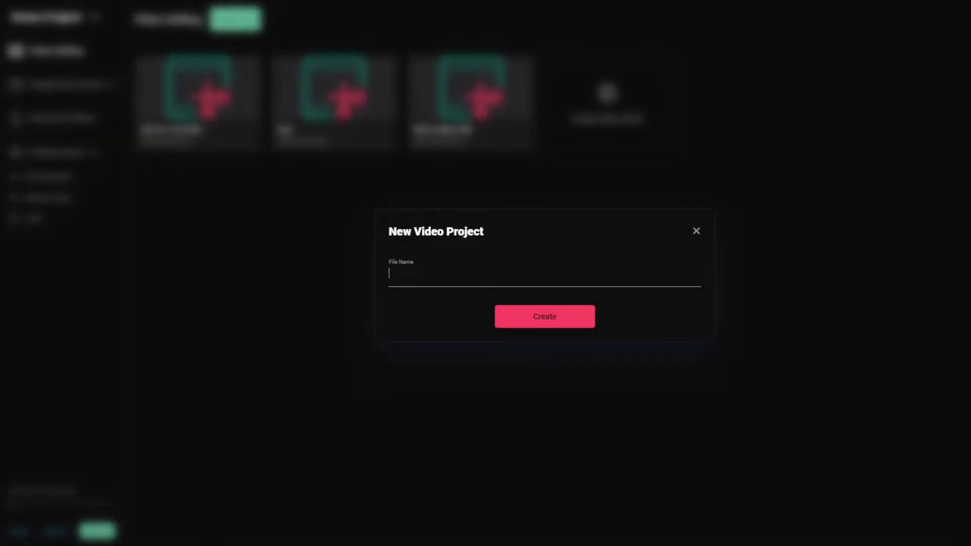
type("Youtube Test")
left_click(555, 326)
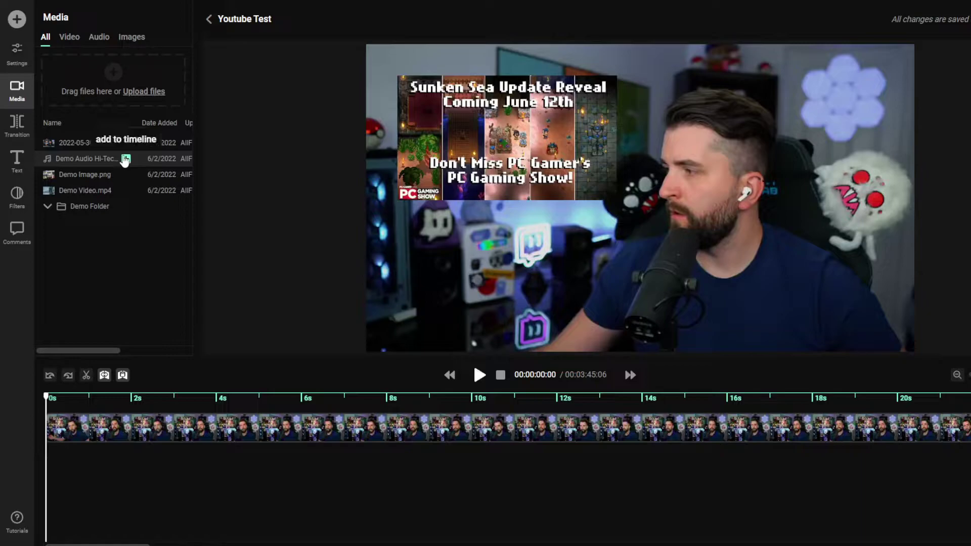
Preview the webcam clip from near the start and again from about 5.3 seconds
left_click(100, 465)
left_click(55, 478)
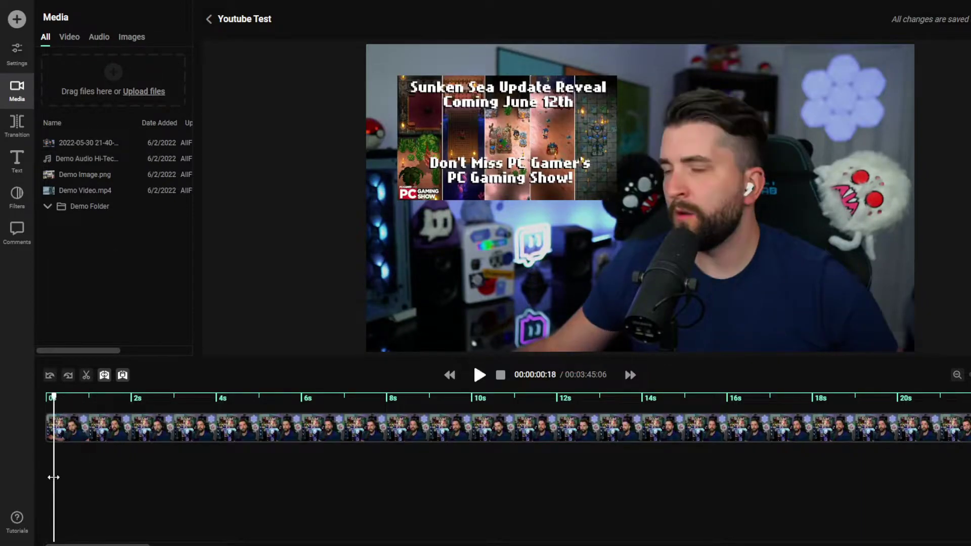
key("space")
key("space")
left_click(173, 429)
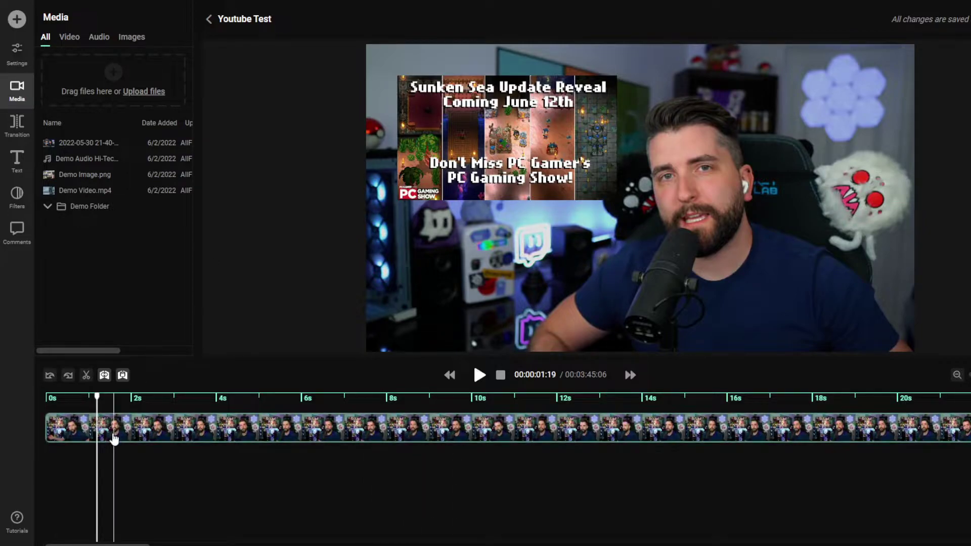
left_click(275, 469)
key("space")
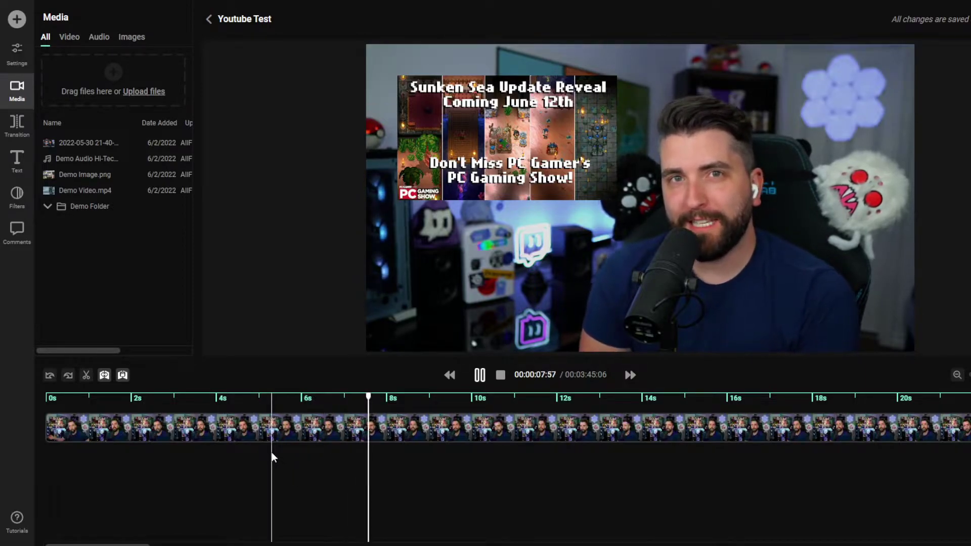
key("space")
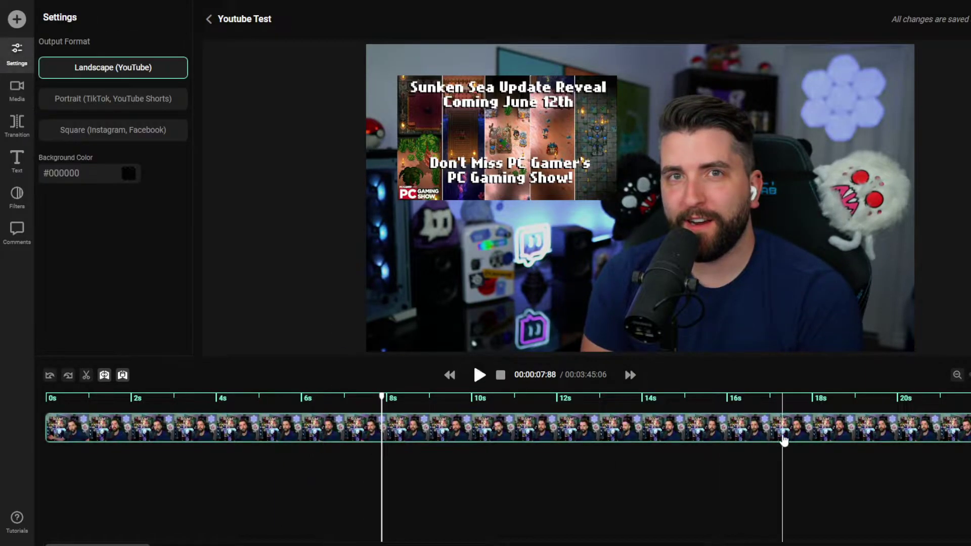
Show the project settings (Landscape YouTube, #000000 background) and return near the start
left_click(854, 460)
left_click(889, 460)
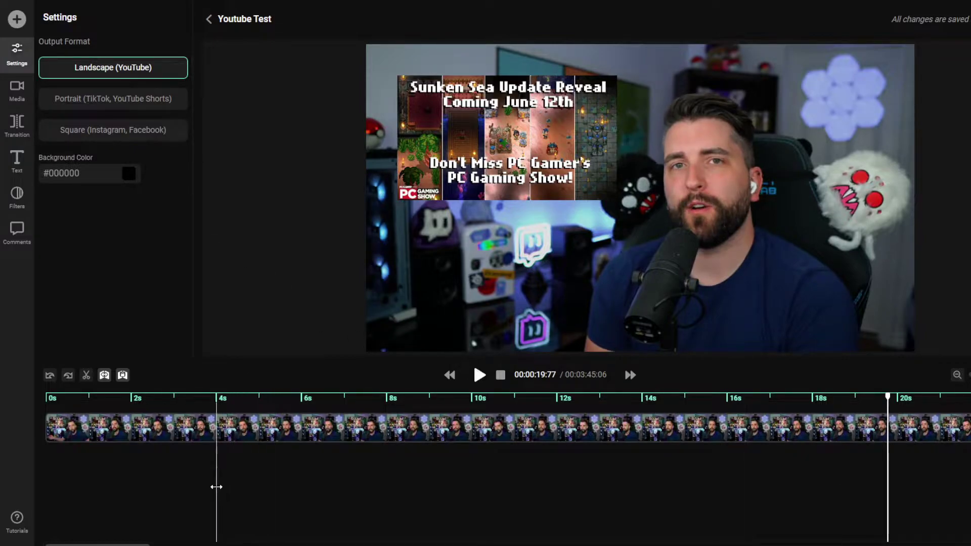
left_click(83, 465)
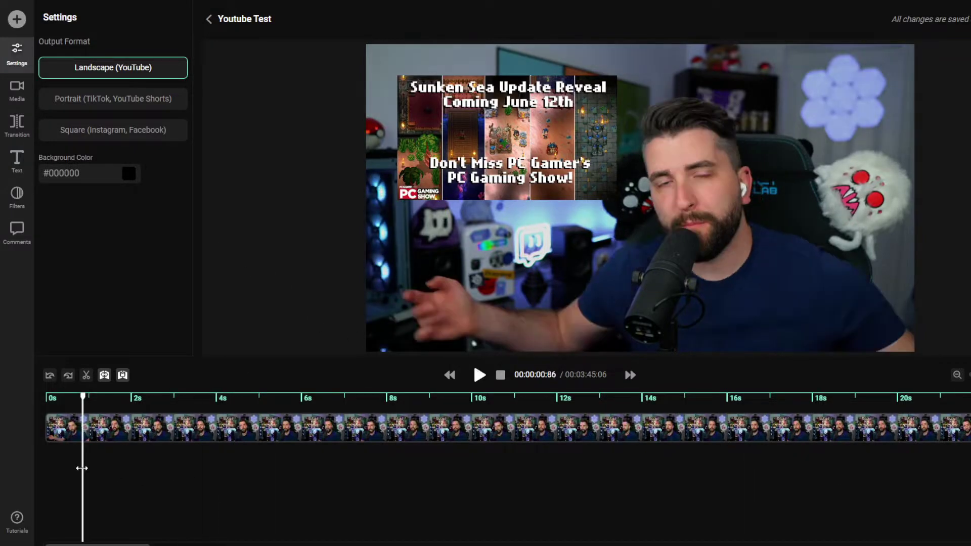
Cancel the upload file picker, leaving the Media library list unchanged
left_click(18, 22)
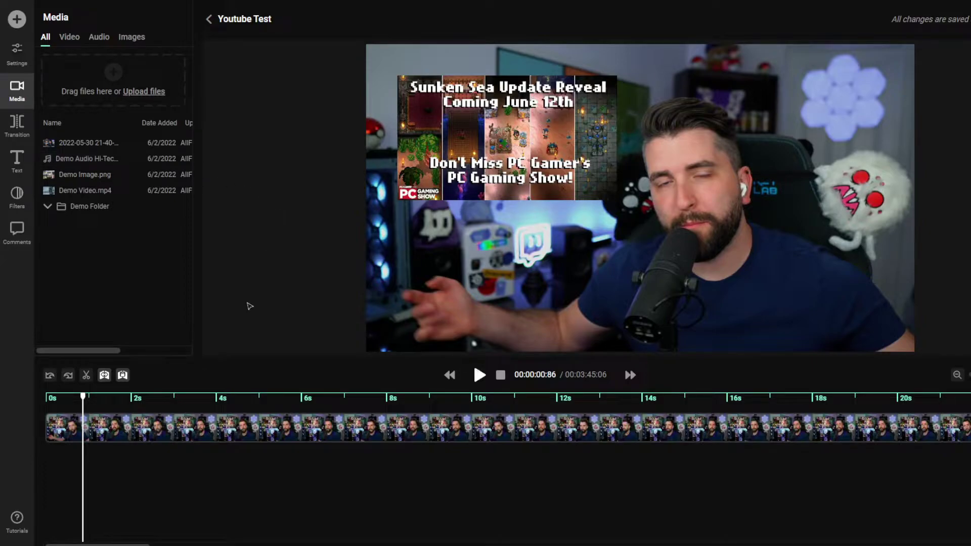
left_click(106, 465)
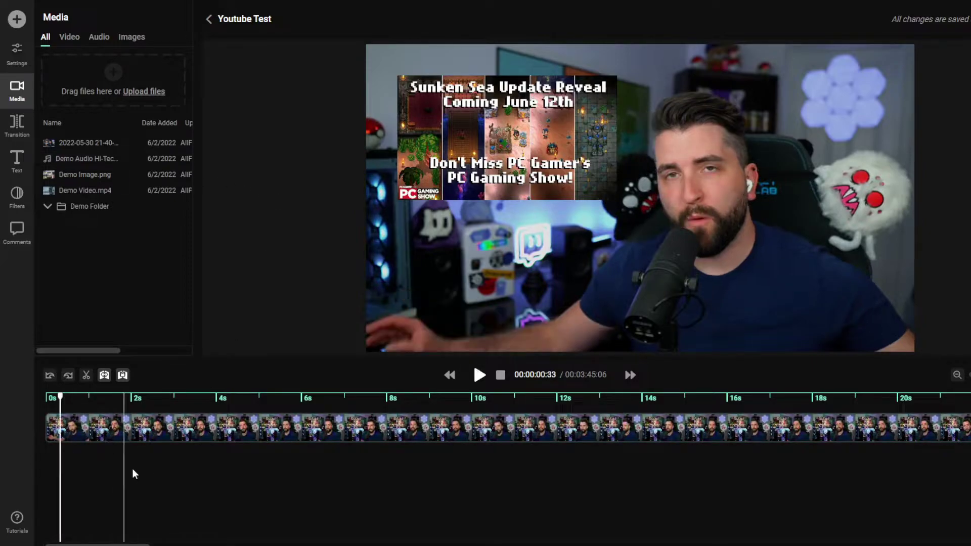
left_click(133, 473)
left_click(206, 466)
left_click(270, 462)
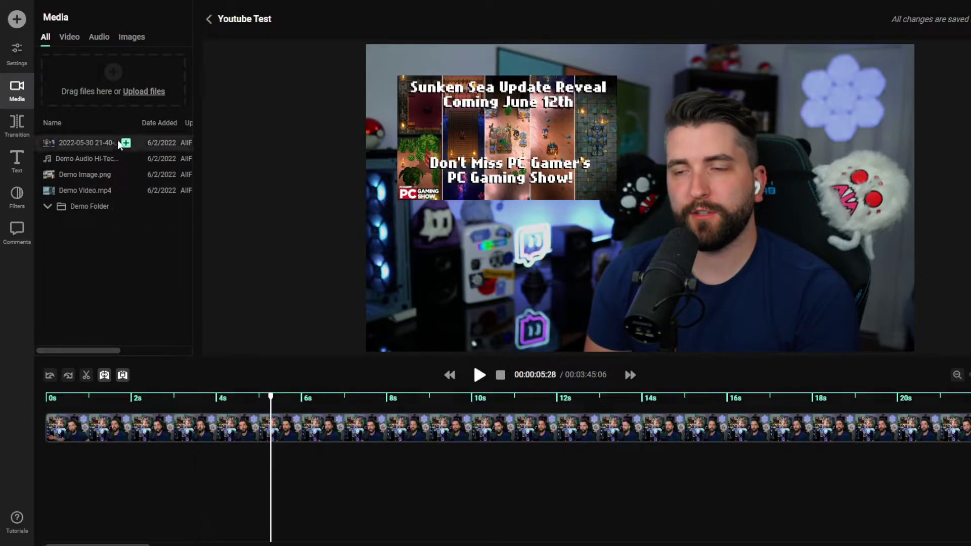
left_click(126, 143)
left_click(206, 429)
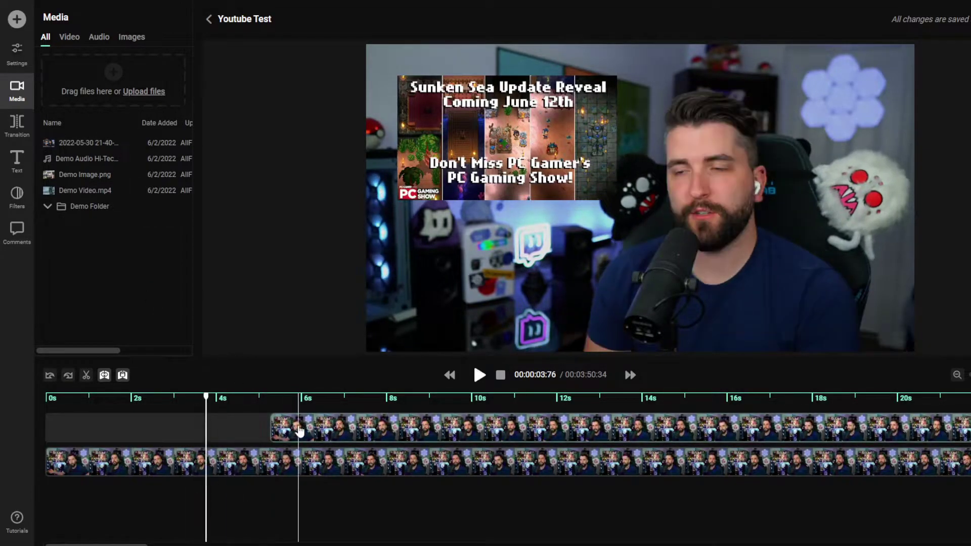
left_click(299, 431)
key("Delete")
left_click(238, 428)
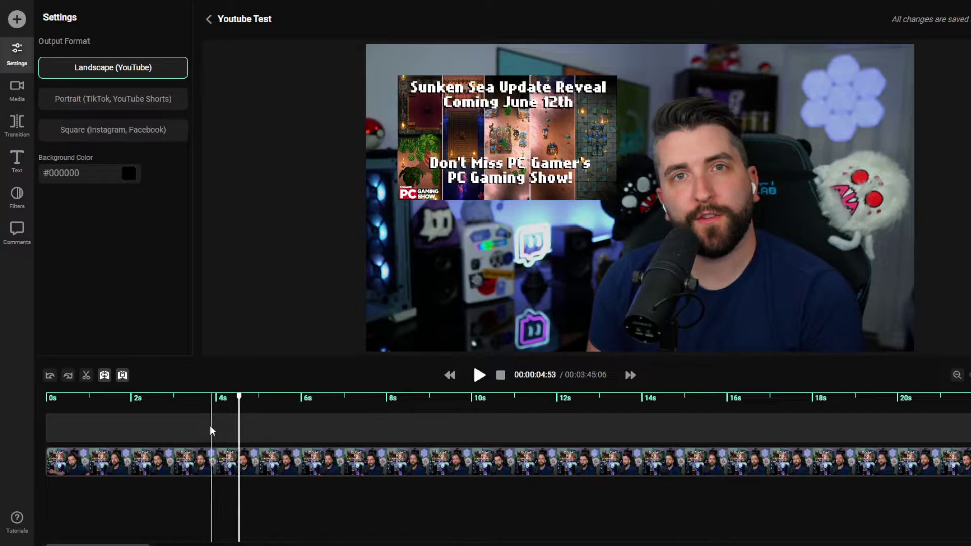
right_click(182, 428)
left_click(199, 470)
left_click(136, 488)
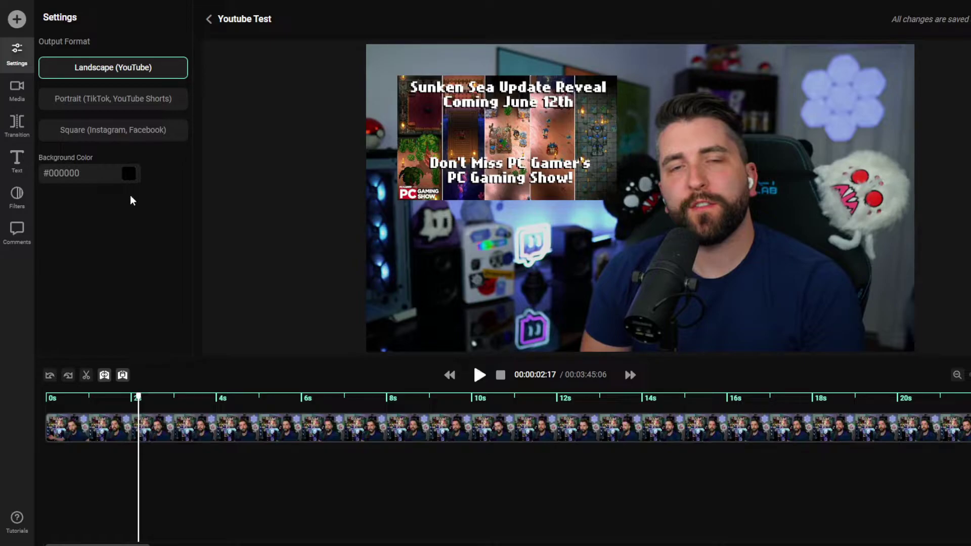
left_click(67, 468)
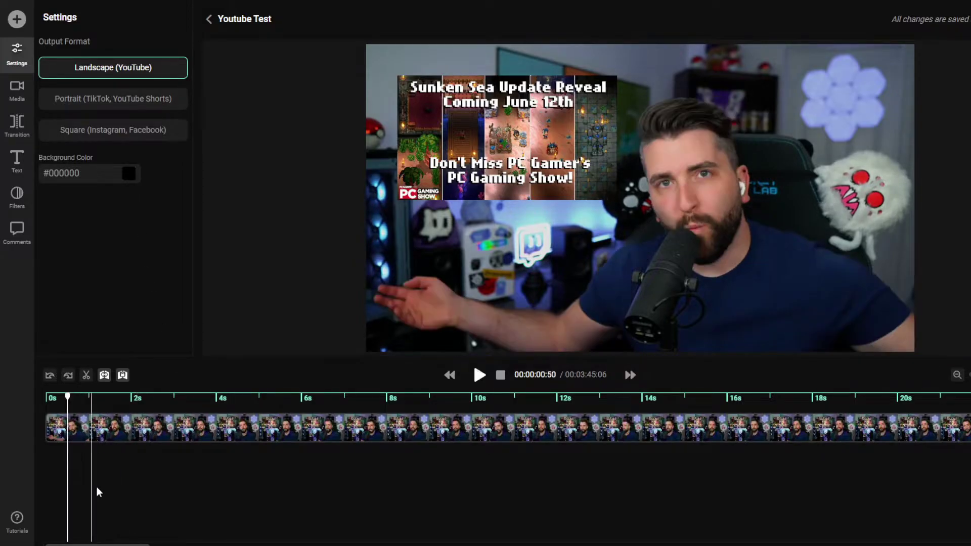
Split the clip at 2.89 s and move the second part to start at 3.70 s
left_click_drag(109, 471, 168, 471)
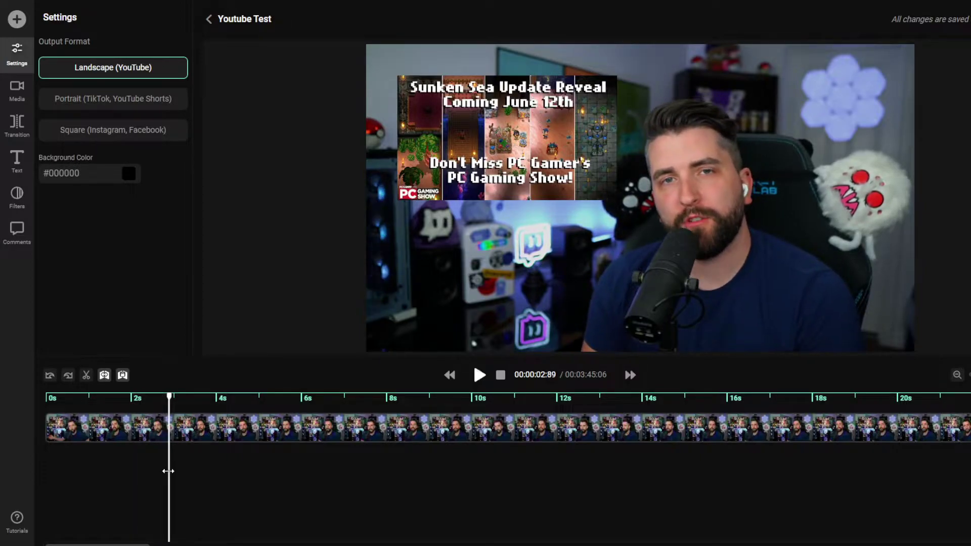
left_click(87, 386)
left_click(264, 427)
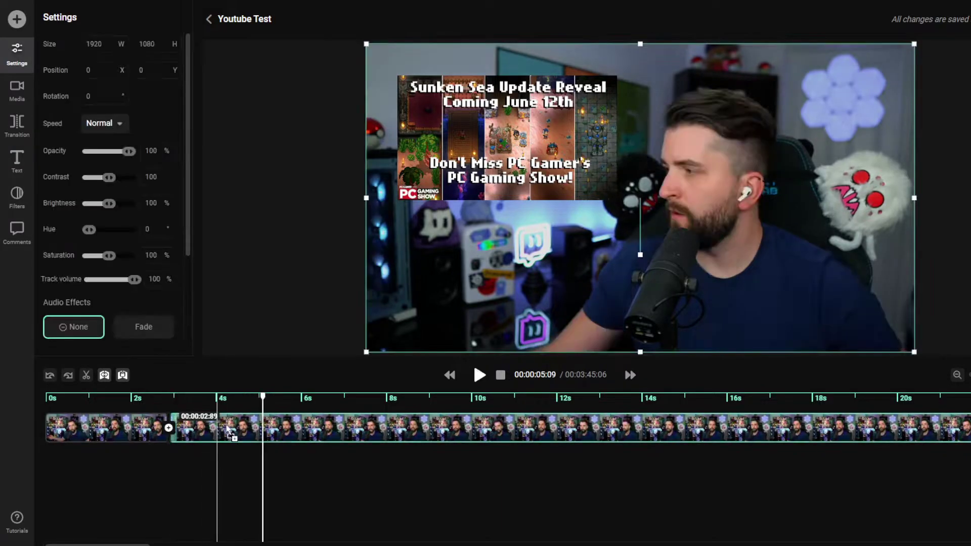
left_click_drag(251, 430, 286, 429)
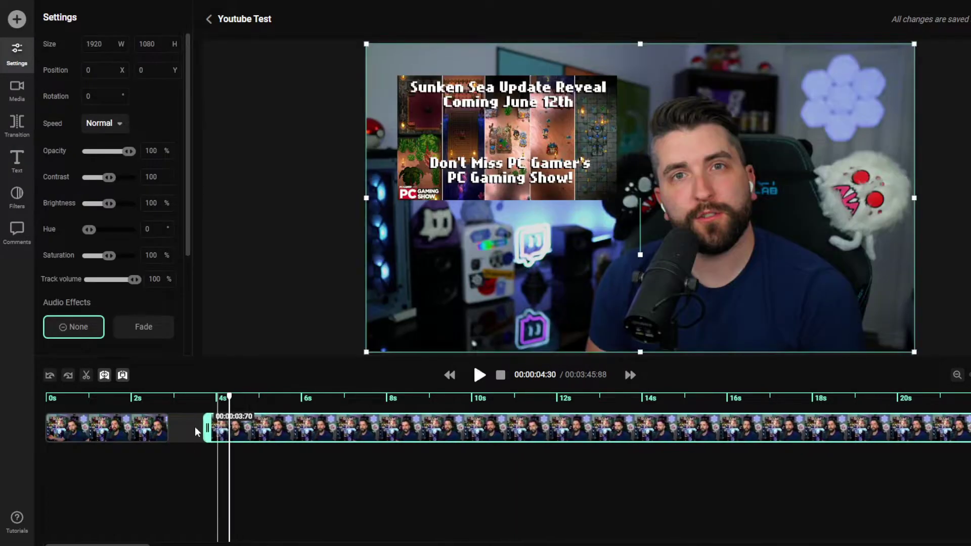
Give the first part of the clip a fade animation, without an audio fade
left_click(148, 431)
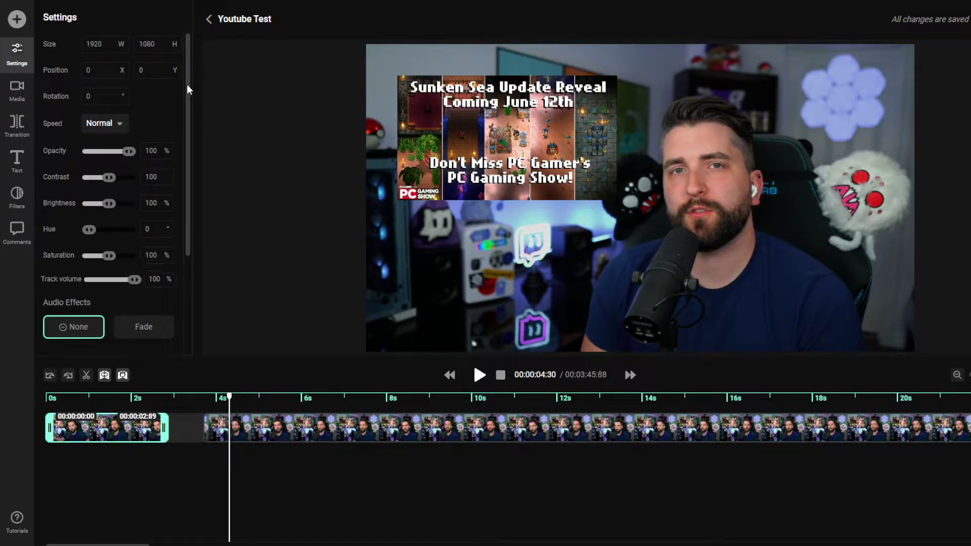
left_click_drag(187, 71, 190, 172)
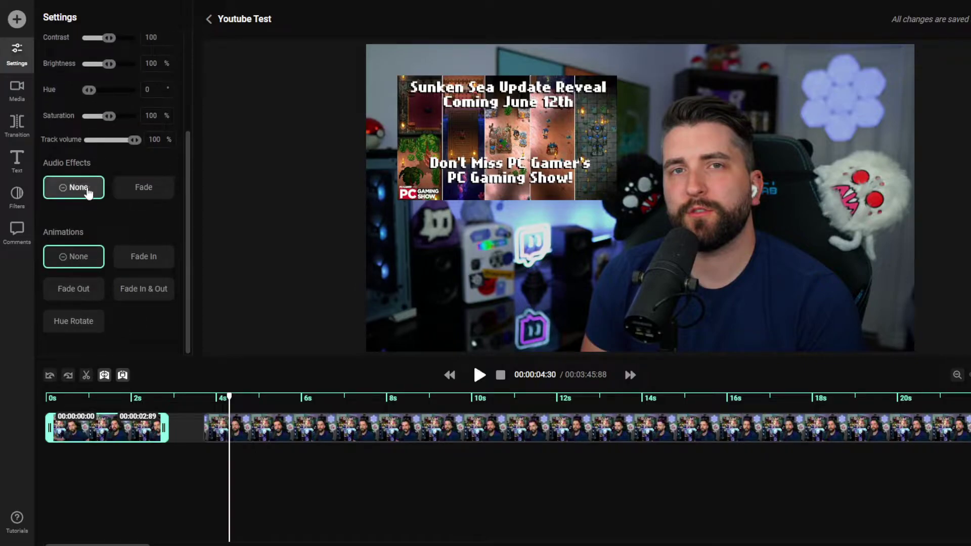
left_click(143, 192)
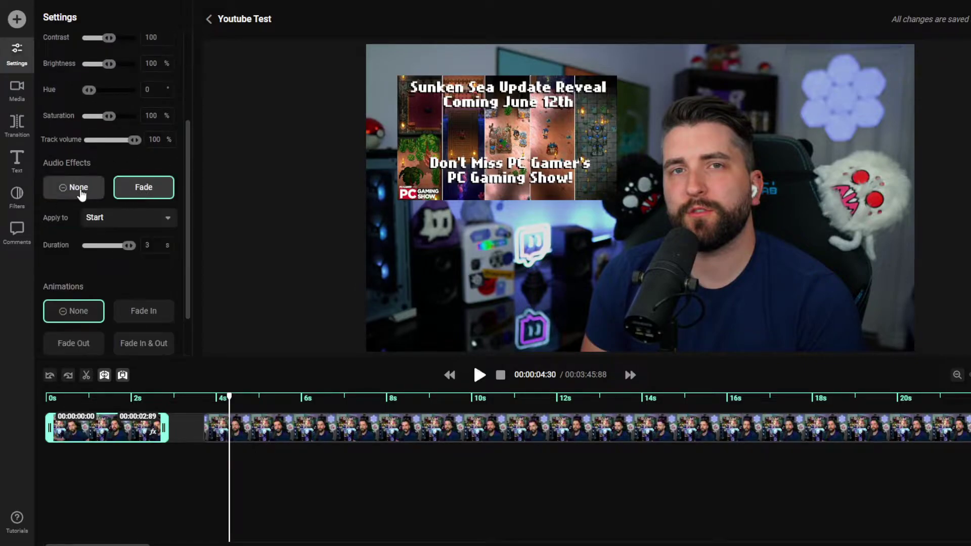
left_click(80, 191)
left_click(144, 289)
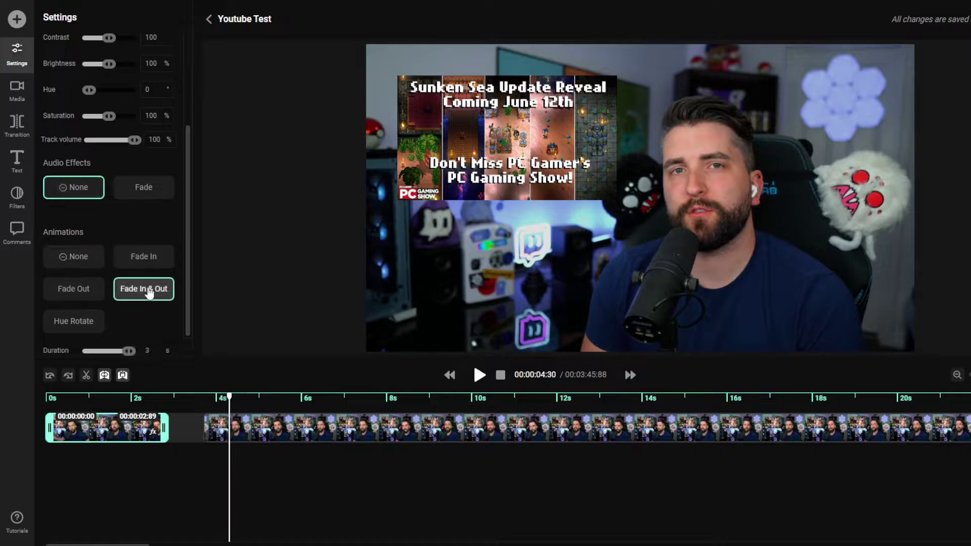
left_click_drag(75, 463, 41, 466)
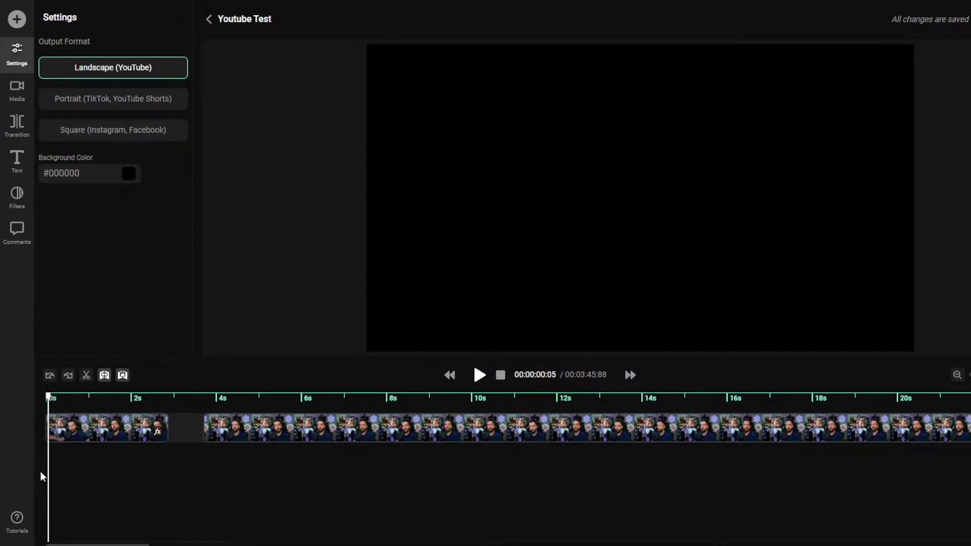
Shorten the first clip's Fade In animation from 1.45 s to 1 second
key("space")
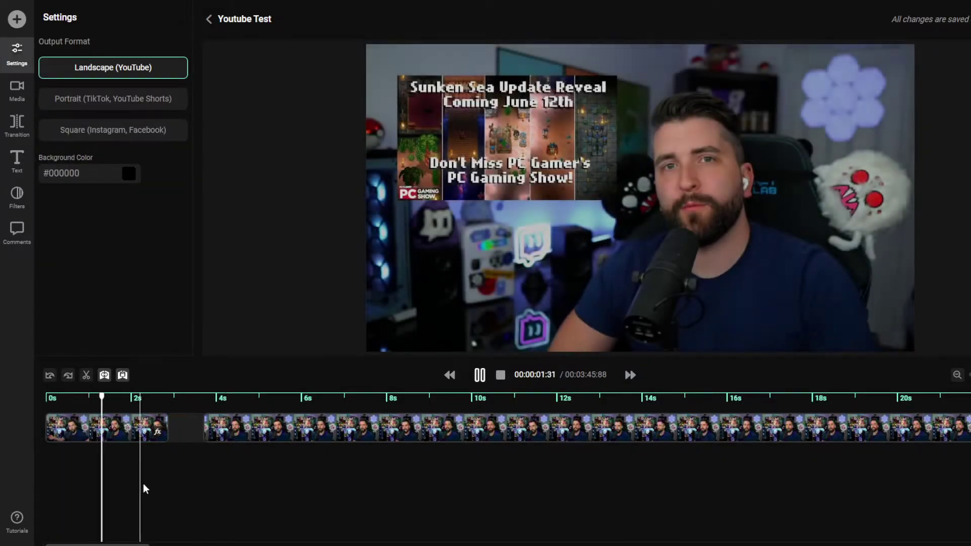
left_click_drag(132, 483, 166, 486)
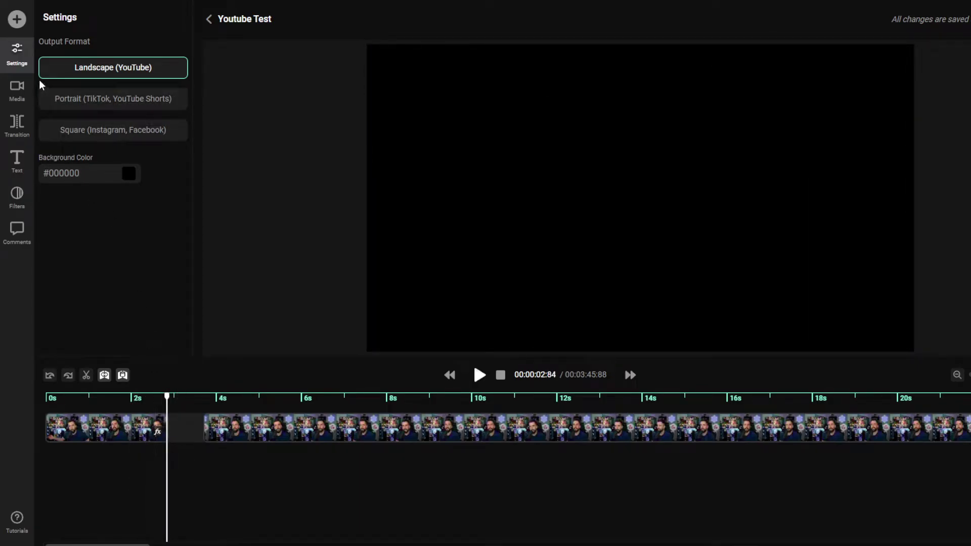
left_click(101, 424)
left_click(105, 424)
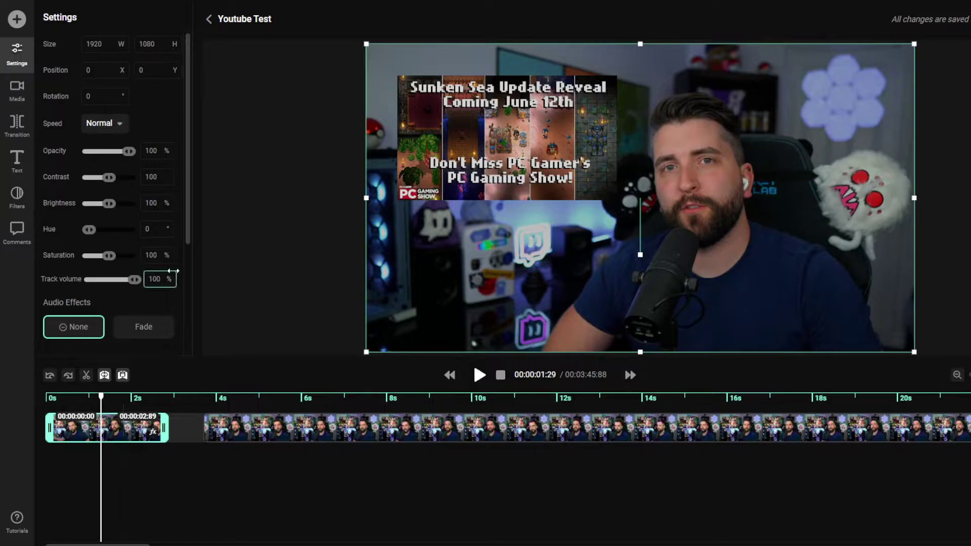
left_click_drag(187, 198, 187, 322)
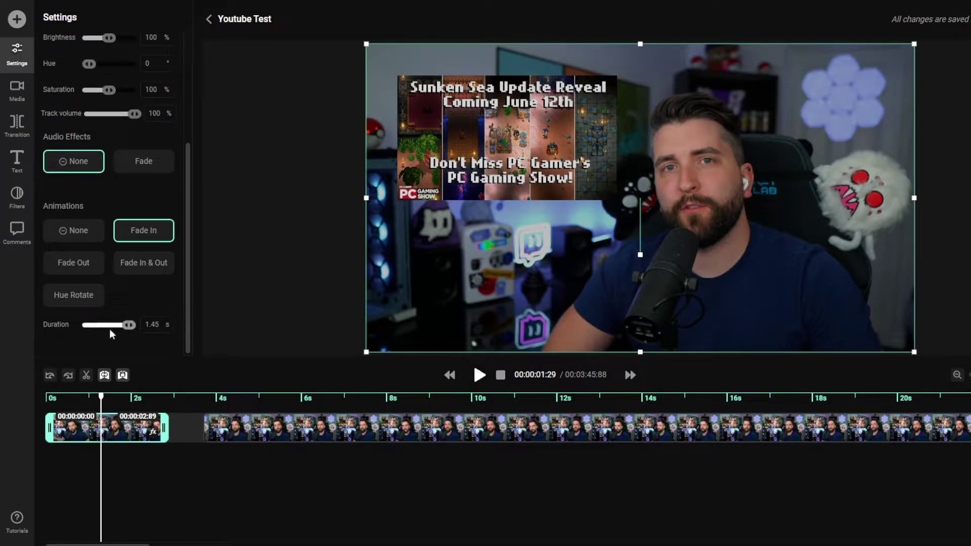
left_click_drag(129, 330, 161, 334)
left_click(158, 328)
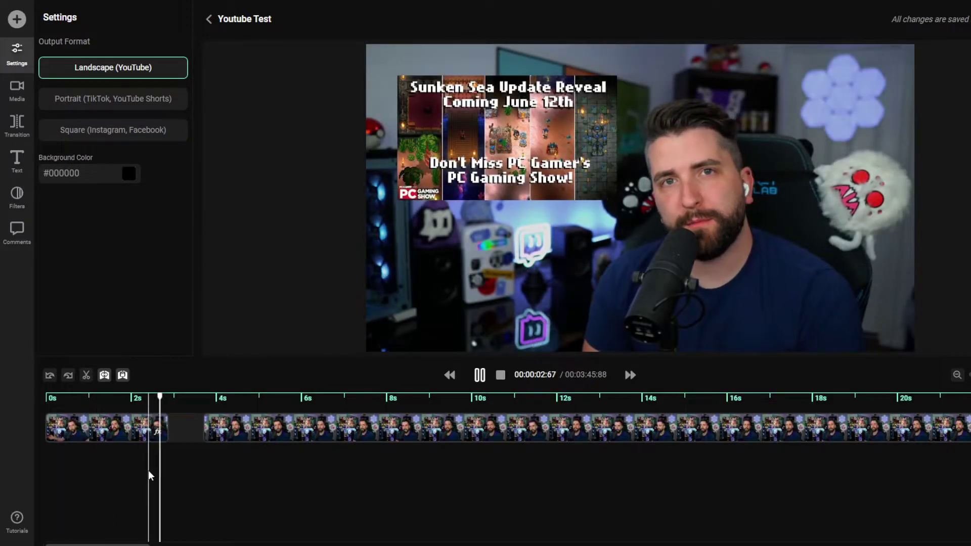
Try Fade In & Out and Hue Rotate on the first clip, then set its animation to None
left_click(102, 426)
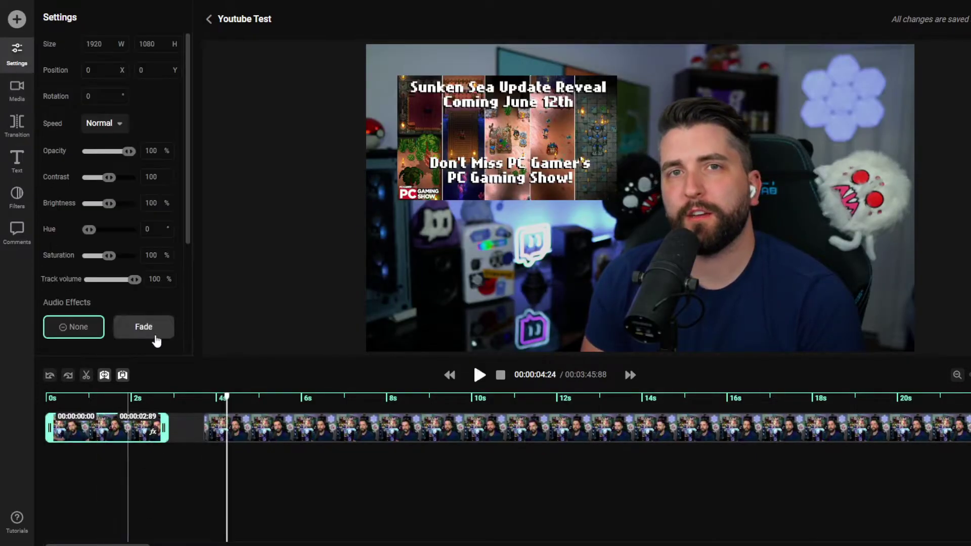
scroll(167, 314, "down", 4)
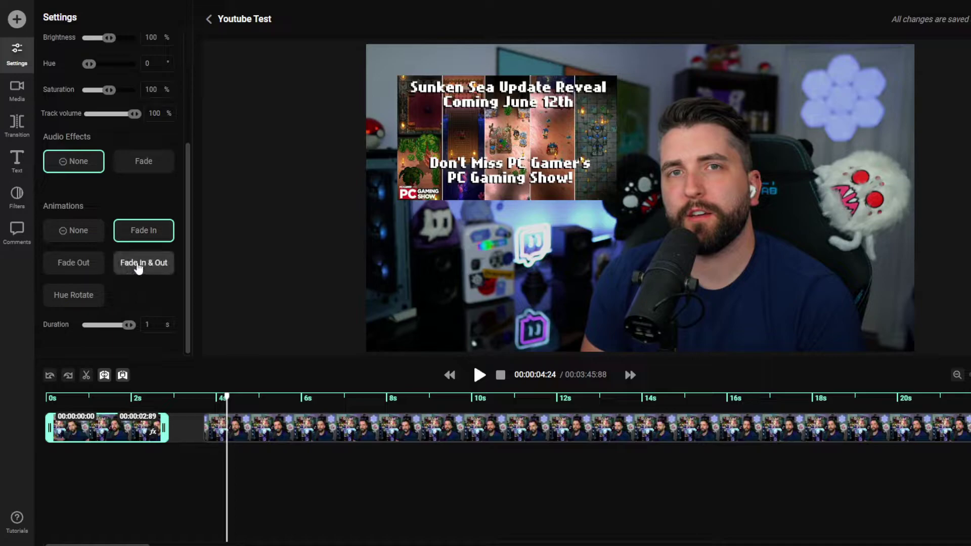
left_click(138, 266)
left_click(152, 325)
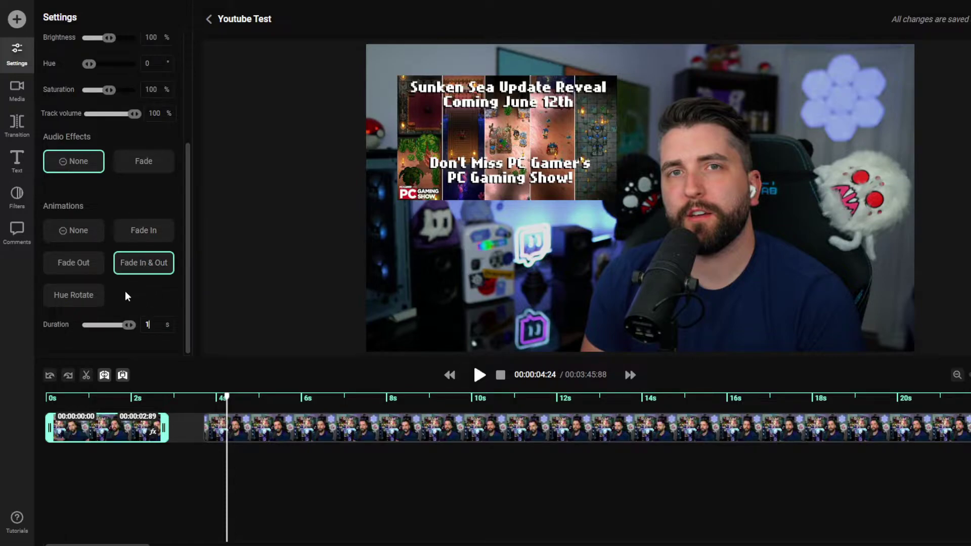
left_click(100, 303)
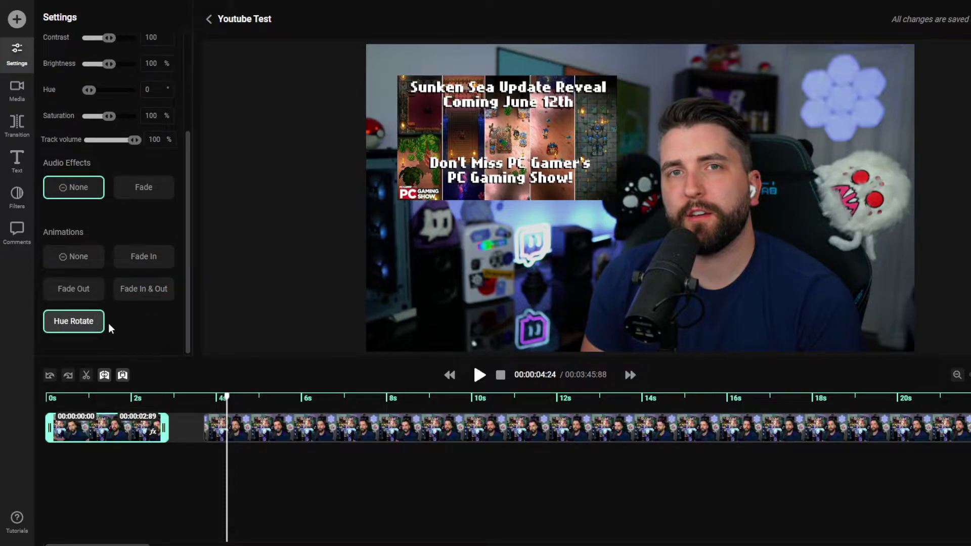
left_click(133, 292)
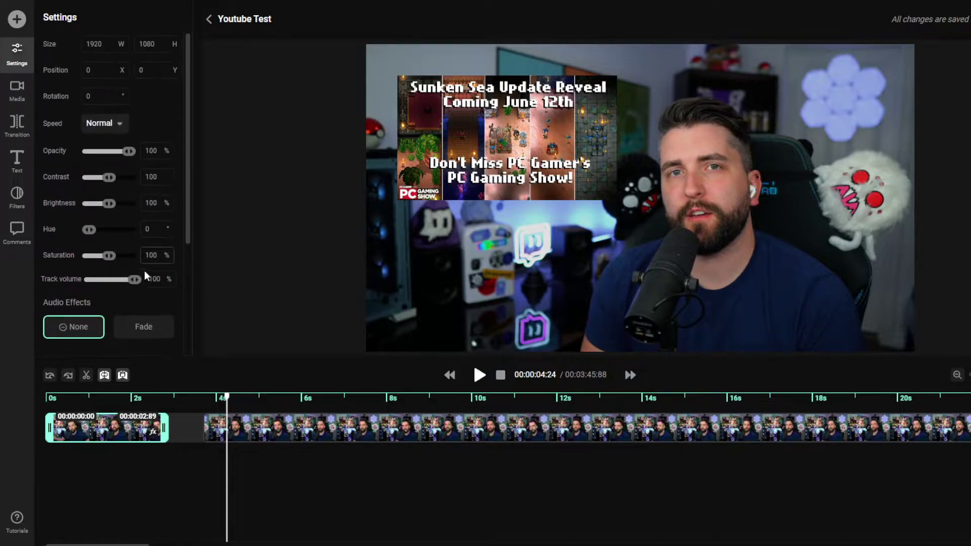
scroll(127, 283, "down", 5)
left_click(94, 302)
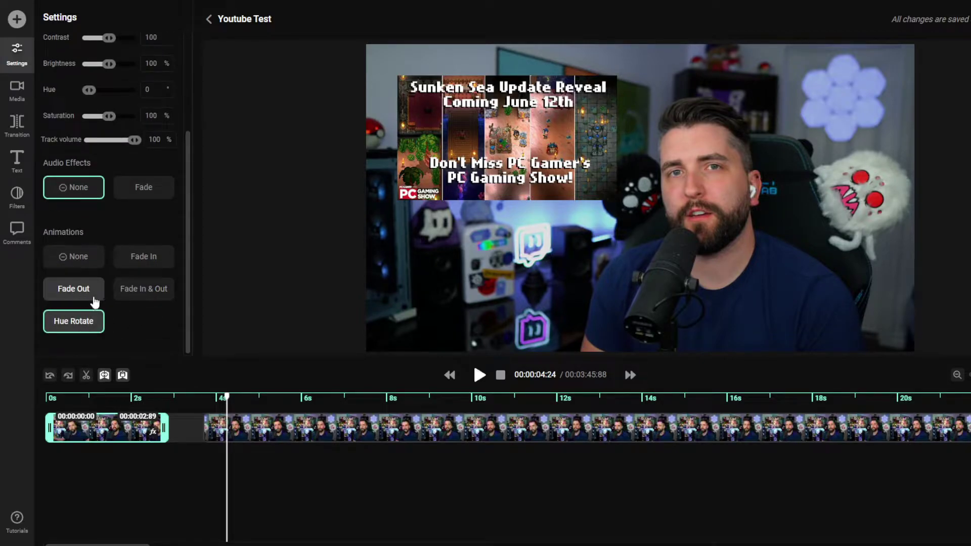
left_click(89, 259)
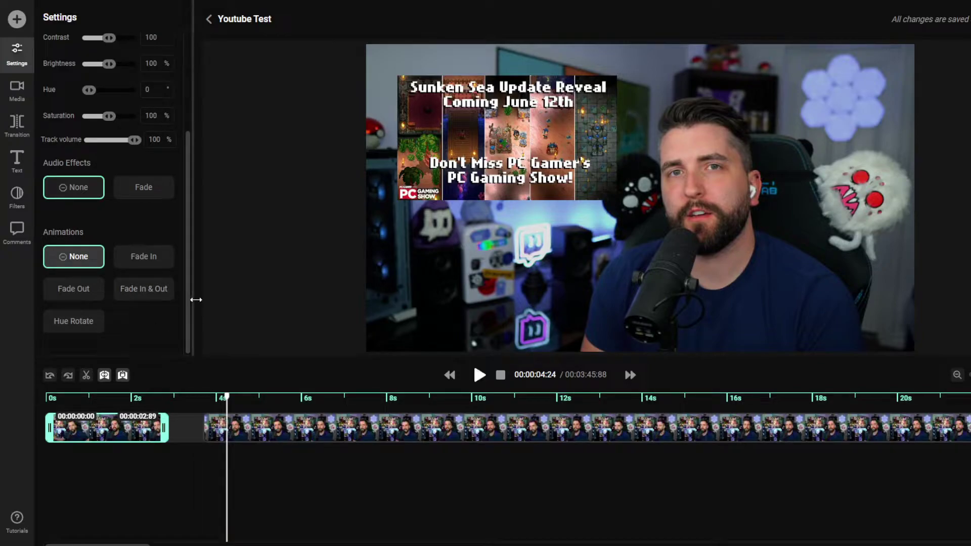
Lower the first clip's volume to 68% and play it back to listen
scroll(180, 268, "up", 3)
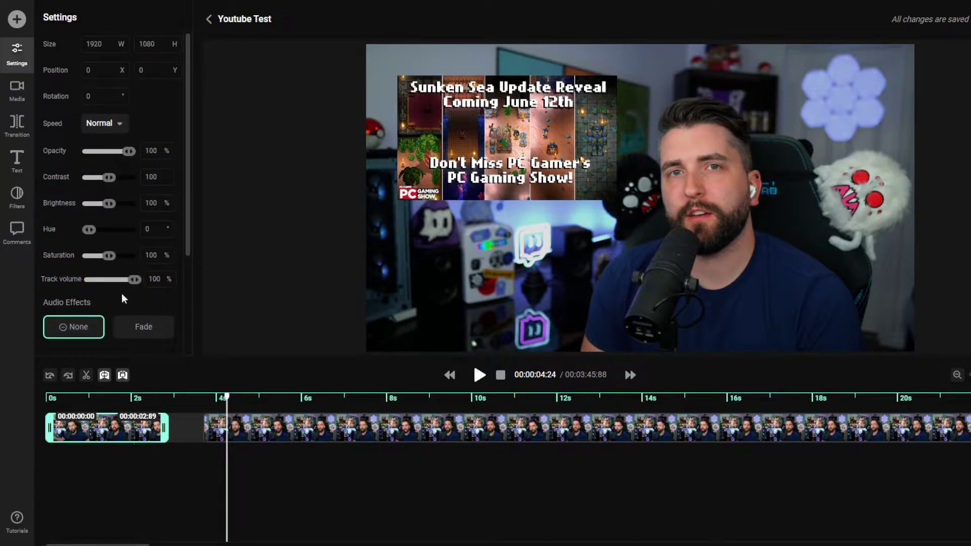
left_click_drag(135, 279, 119, 284)
left_click(100, 471)
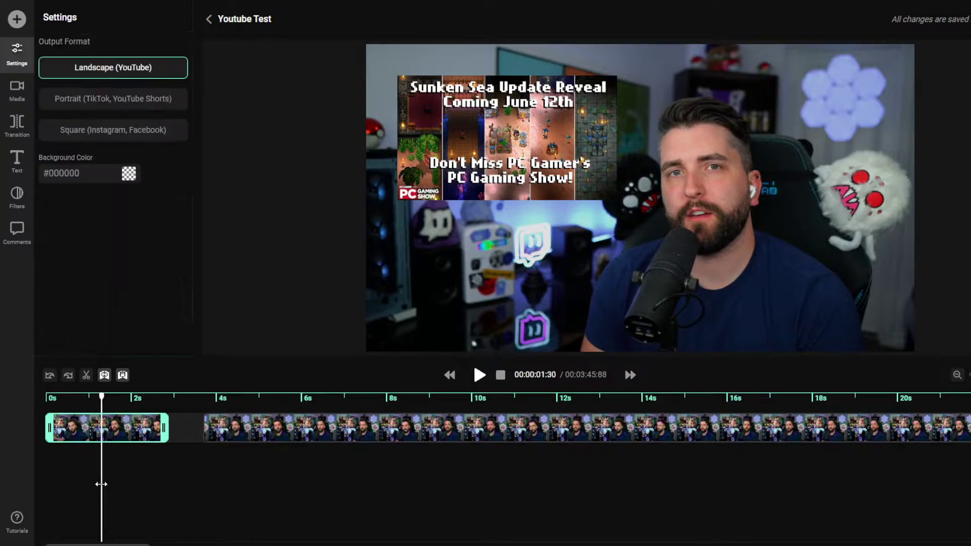
key("space")
left_click(113, 478)
left_click(119, 427)
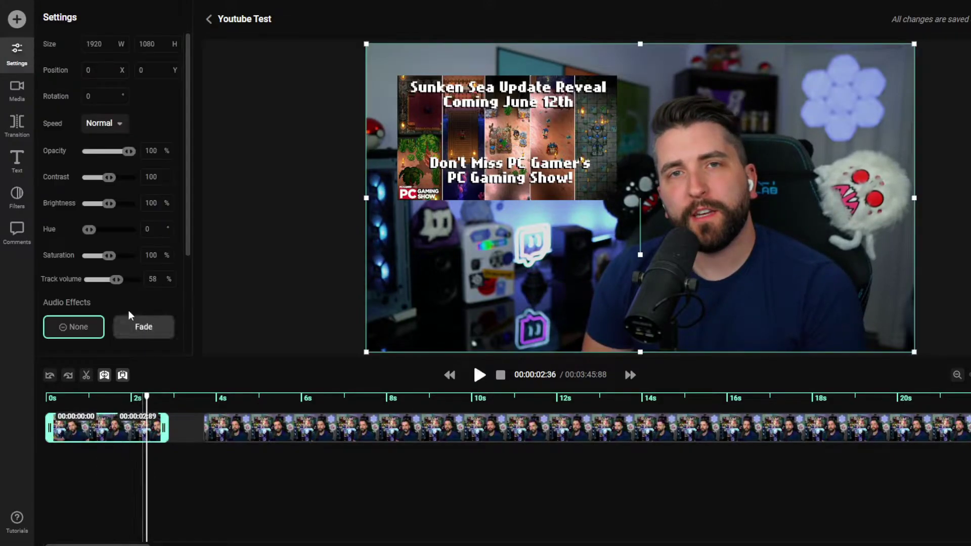
Turn the volume down further, listen again, then restore it to 100%
left_click_drag(119, 280, 86, 281)
left_click(110, 473)
key("space")
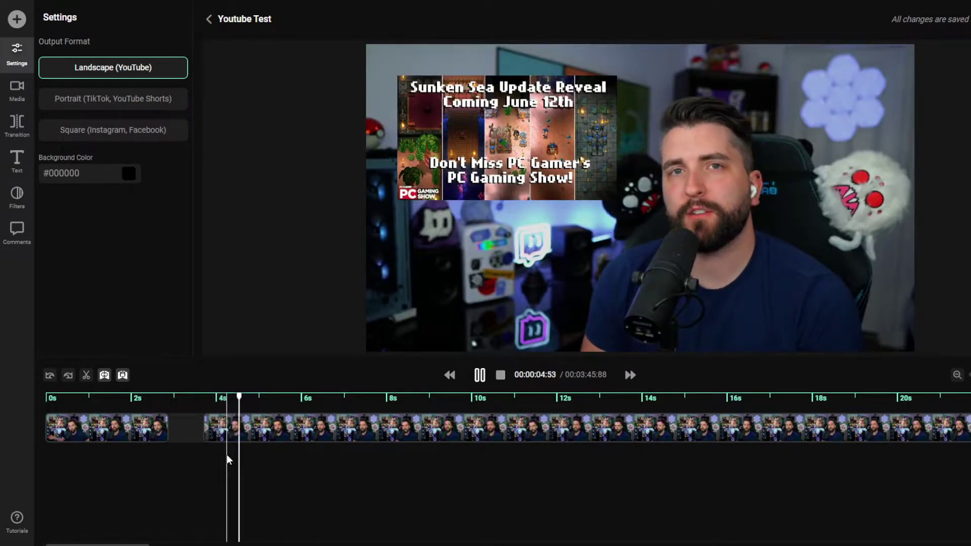
key("space")
left_click(135, 478)
left_click(104, 430)
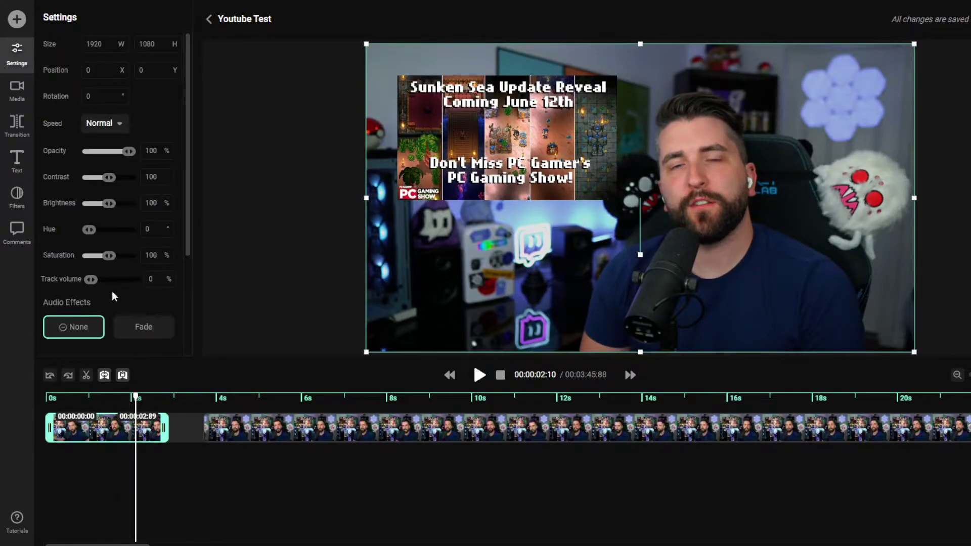
left_click_drag(91, 280, 135, 280)
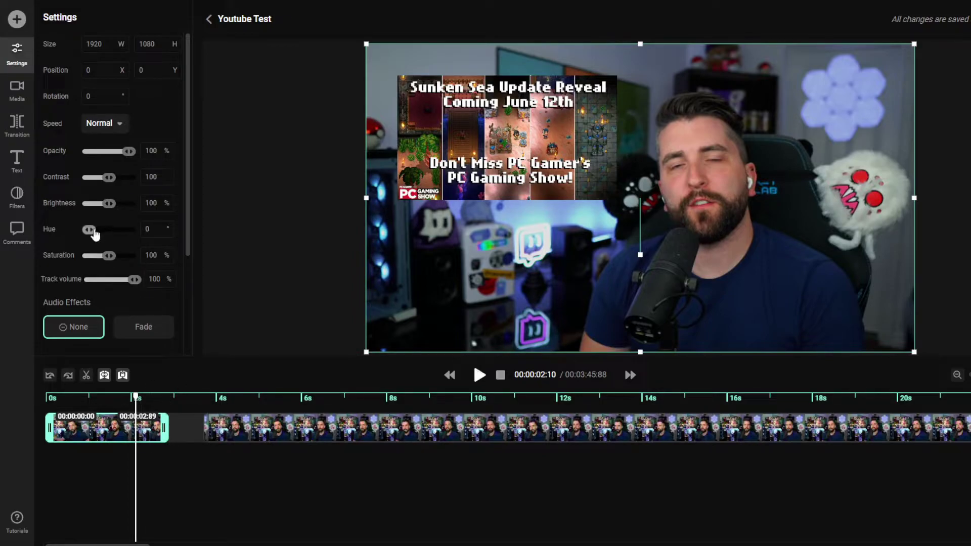
Shift the clip's hue, set brightness to 106%, and show the transitions list
left_click_drag(95, 234, 62, 238)
mouse_move(106, 209)
left_mouse_down()
mouse_move(82, 205)
mouse_move(111, 213)
left_mouse_up()
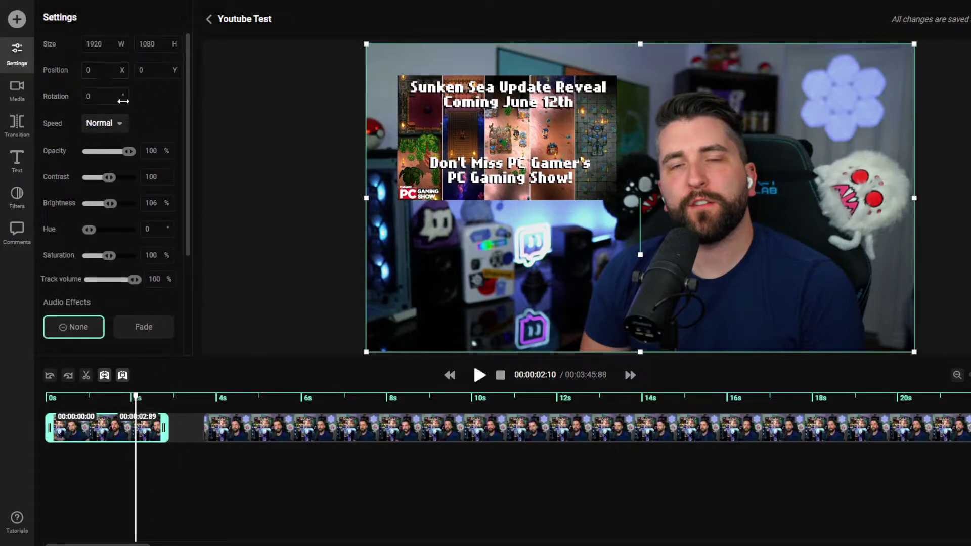
left_click(18, 91)
left_click(26, 125)
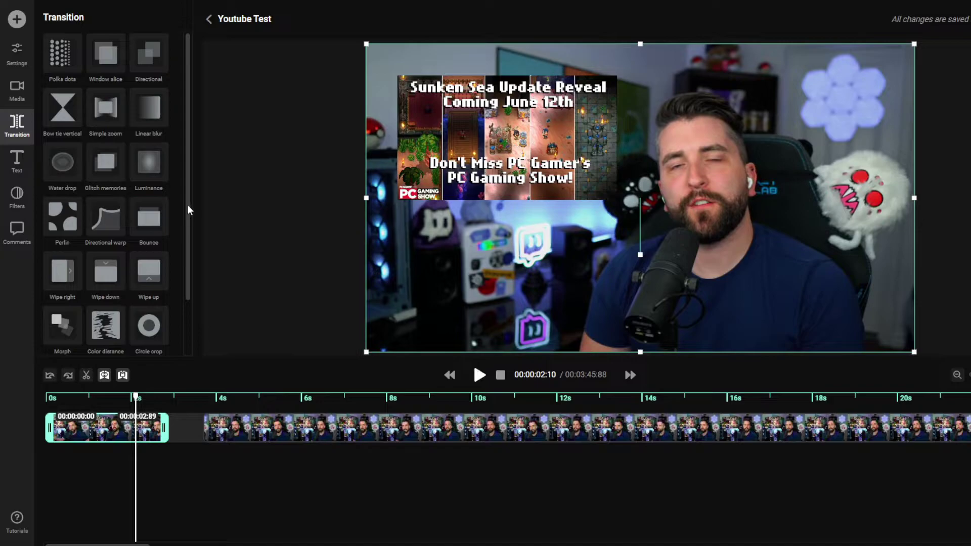
Add an Abril Fatface Sample Text clip starting at 0 s and ending near 2.9 s
scroll(187, 204, "down", 2)
left_click_drag(63, 317, 177, 427)
left_click(17, 161)
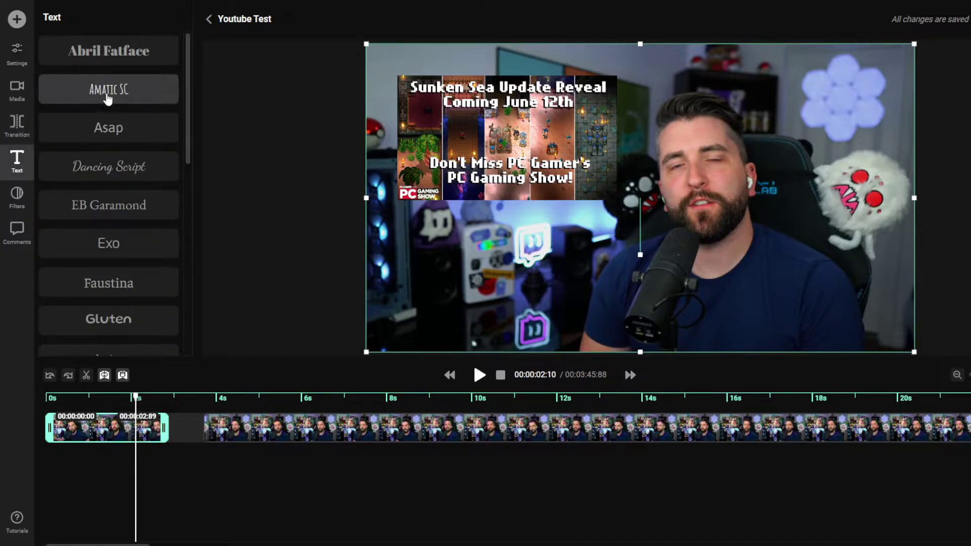
left_click(108, 60)
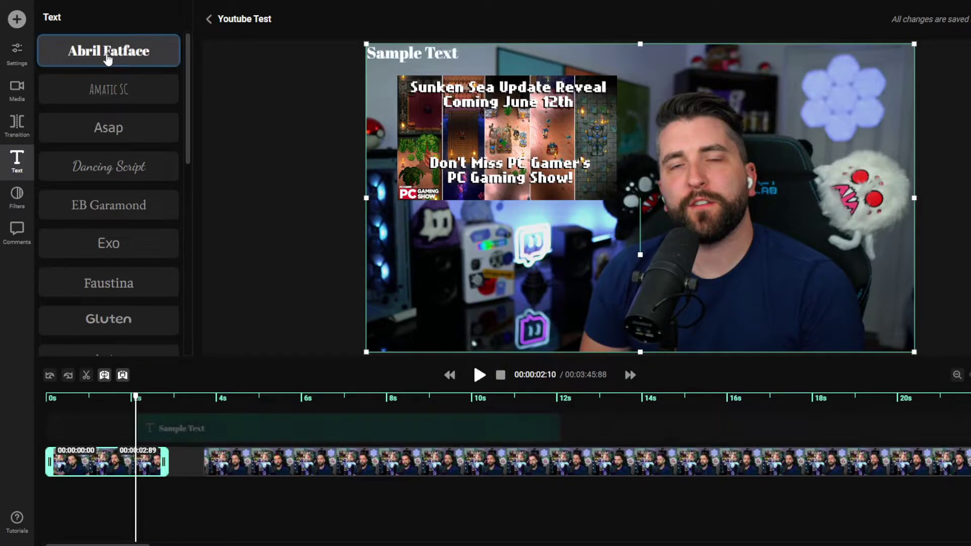
left_click(240, 424)
left_click_drag(239, 424, 149, 424)
left_click_drag(466, 428, 164, 429)
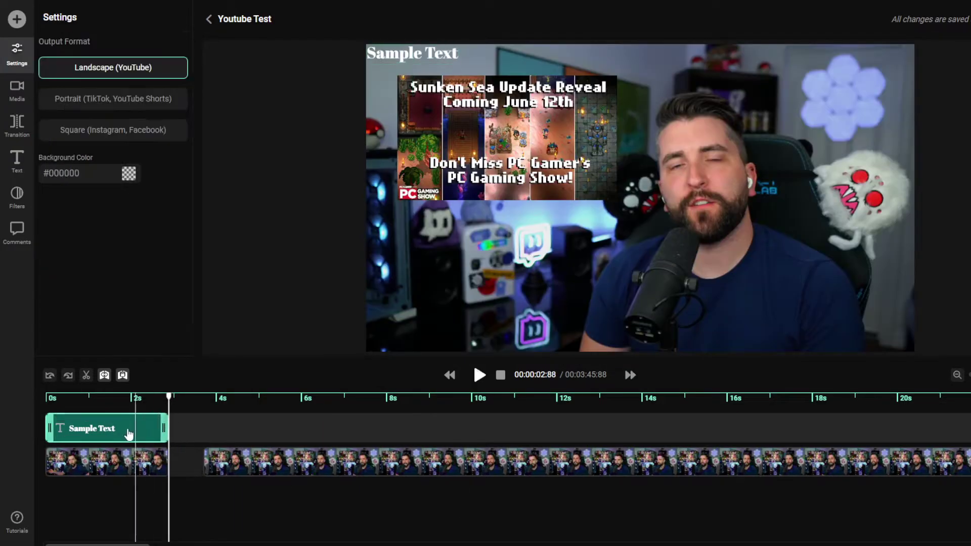
Move the text to the lower middle of the frame and change it to 's'
left_click(410, 156)
left_click_drag(419, 55, 466, 310)
double_click(464, 308)
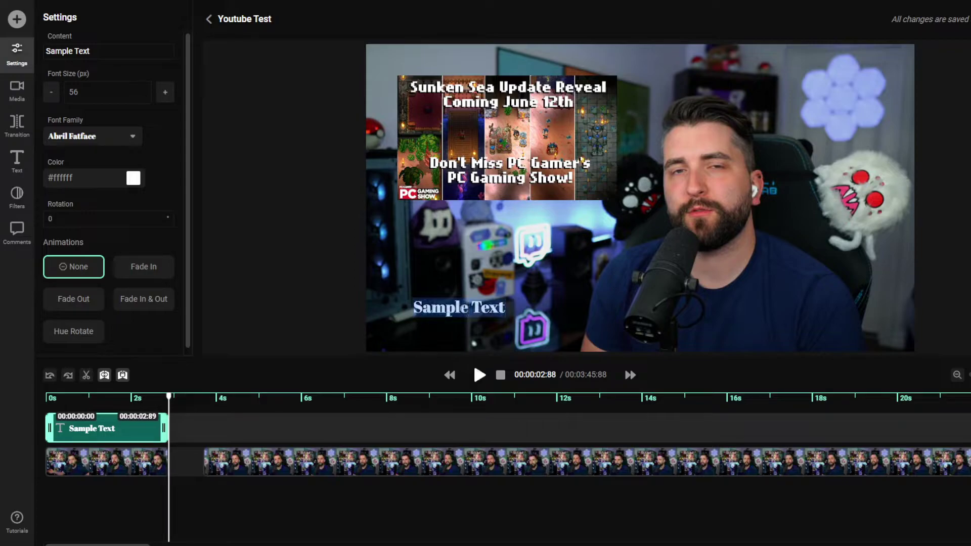
type("ssda")
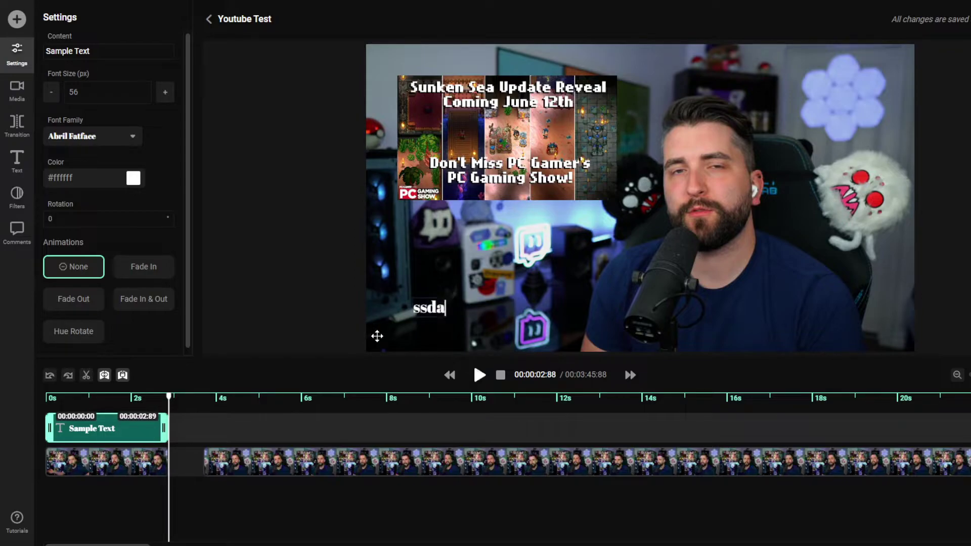
key("BackSpace")
key("BackSpace")
key("BackSpace")
Open the text clip's options, then try repositioning the webcam video in the frame
right_click(109, 430)
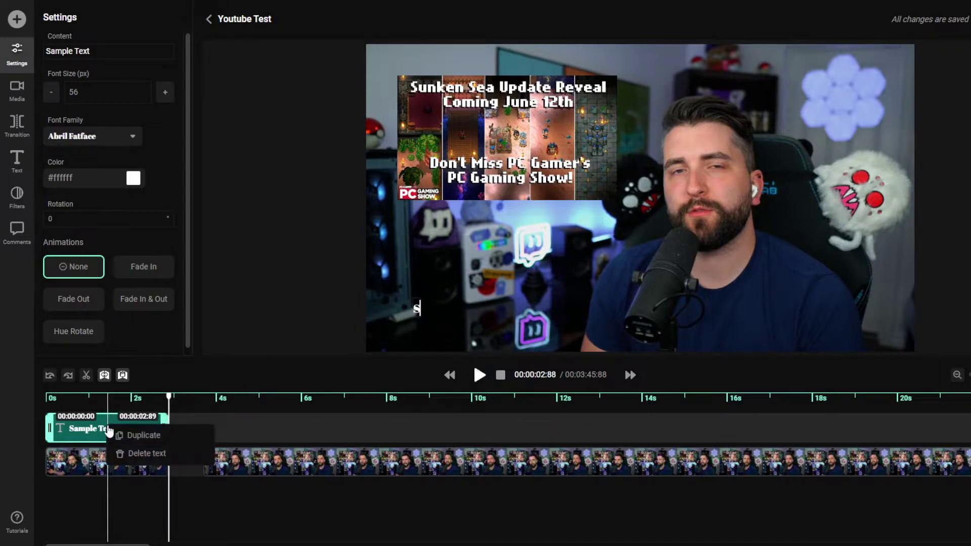
left_click(262, 426)
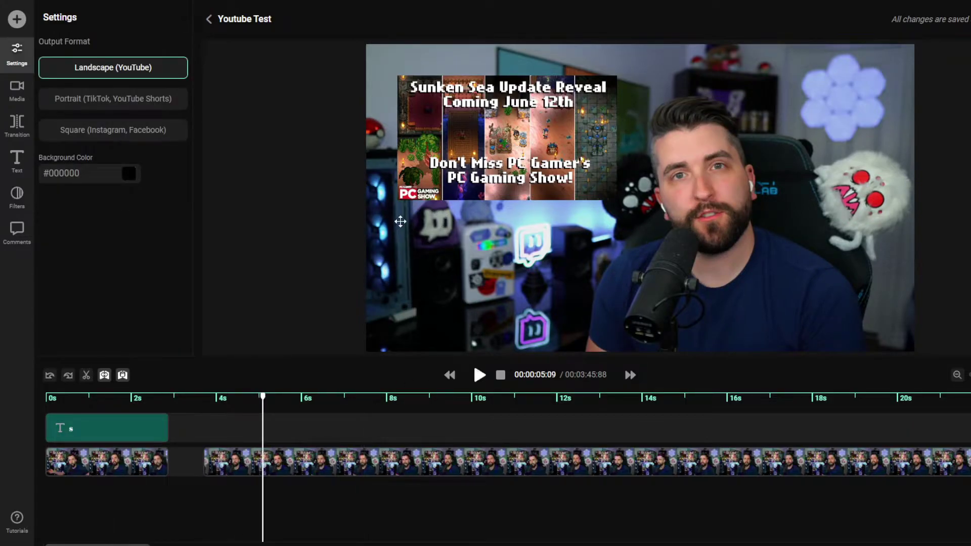
left_click(120, 422)
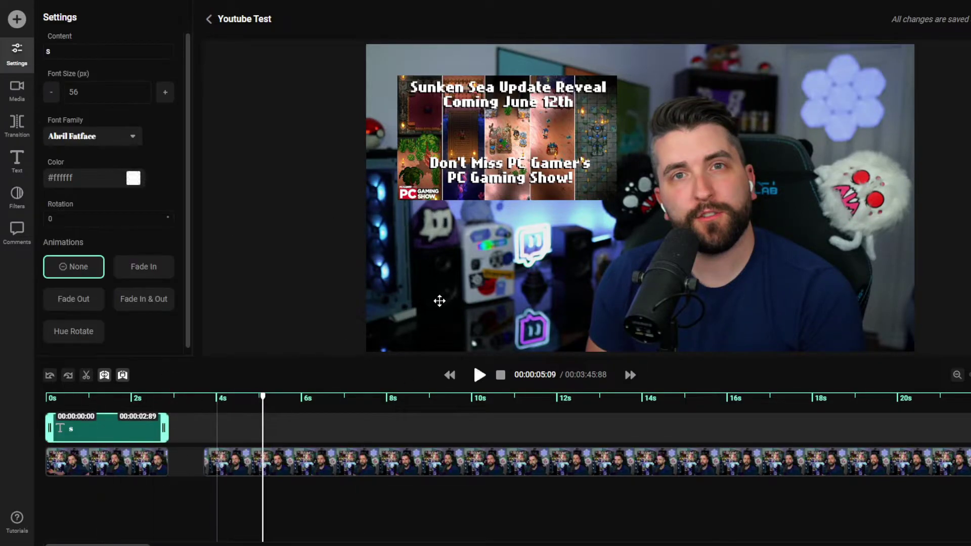
left_click(407, 290)
left_click_drag(447, 303, 366, 271)
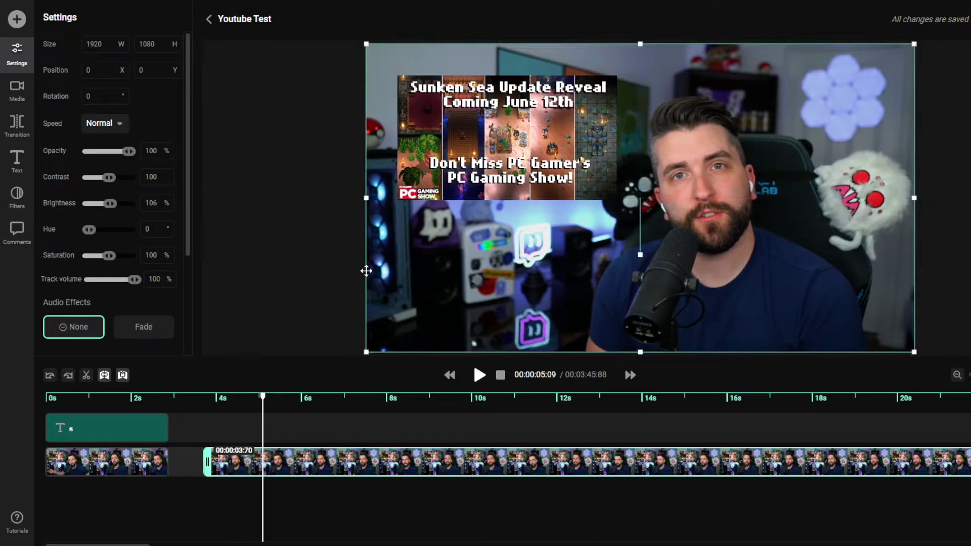
Move the 's' text clip to run from 0.81 s to 3.70 s
left_click(16, 161)
left_click(483, 302)
left_click(112, 429)
left_click_drag(112, 429, 147, 429)
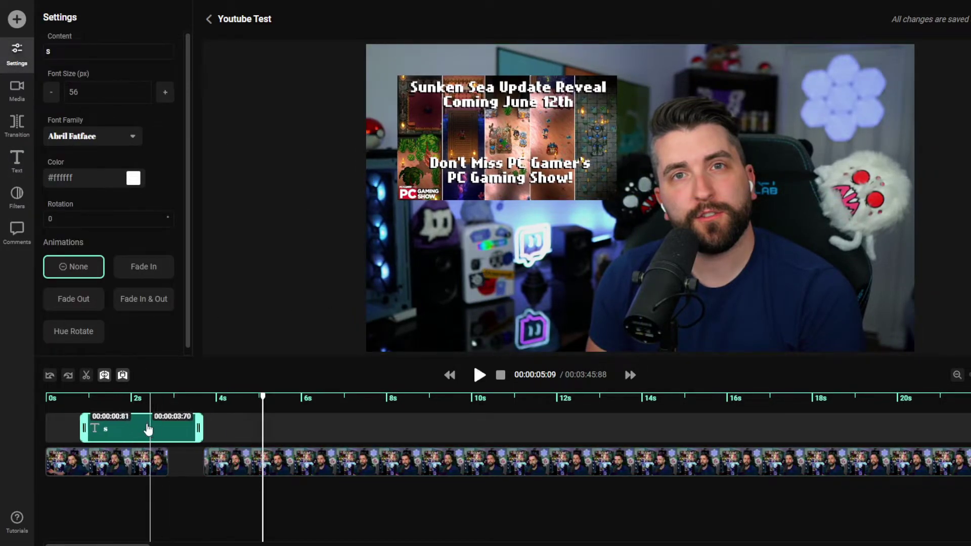
left_click(450, 351)
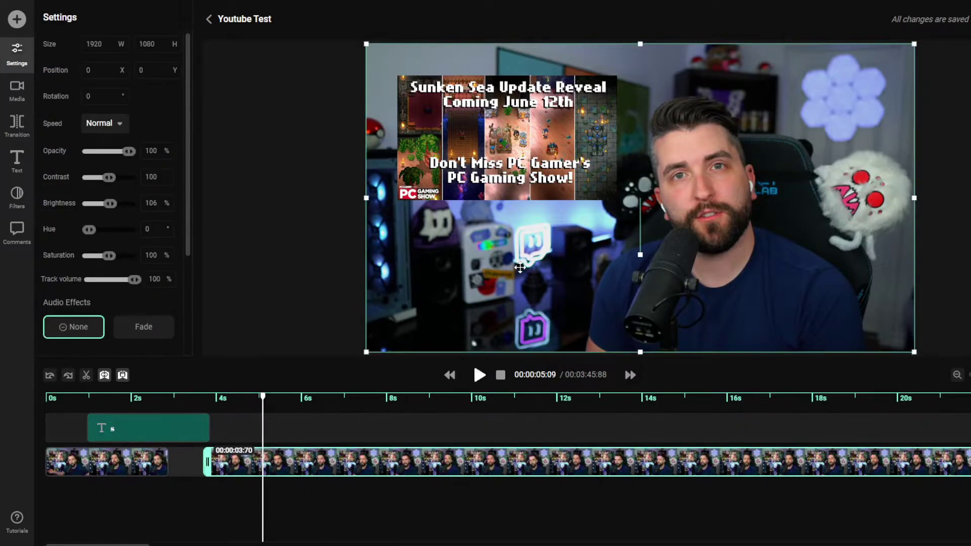
mouse_move(631, 229)
left_mouse_down()
mouse_move(623, 236)
mouse_move(632, 228)
left_mouse_up()
left_click(30, 119)
left_click(25, 171)
Replace the 's' clip with a new Abril Fatface Sample Text starting at 0 s
left_click(25, 173)
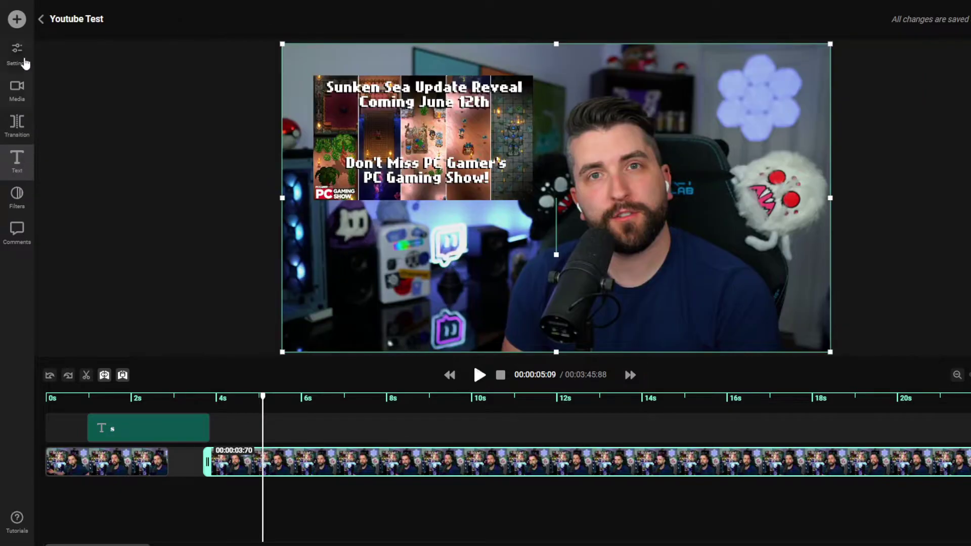
left_click(17, 161)
left_click(114, 49)
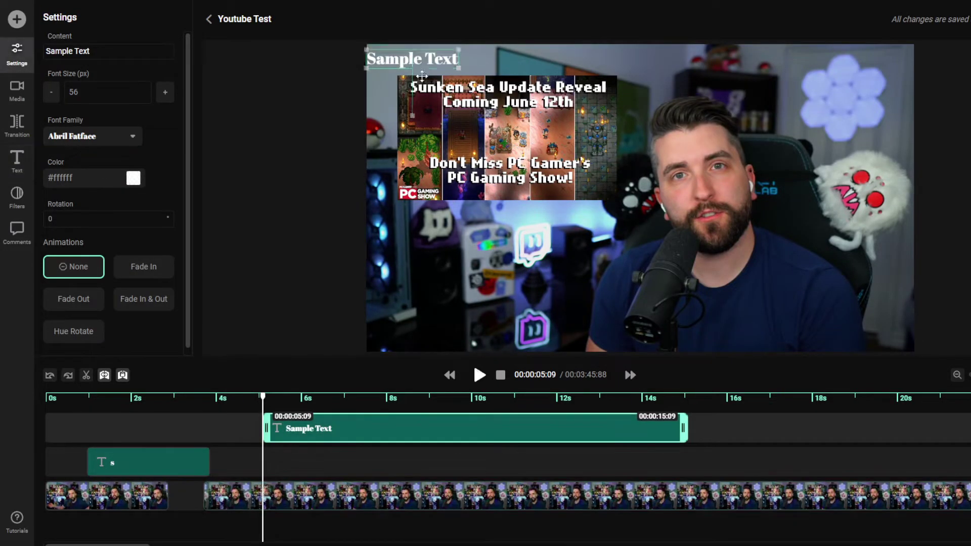
left_click_drag(422, 76, 451, 314)
left_click(152, 462)
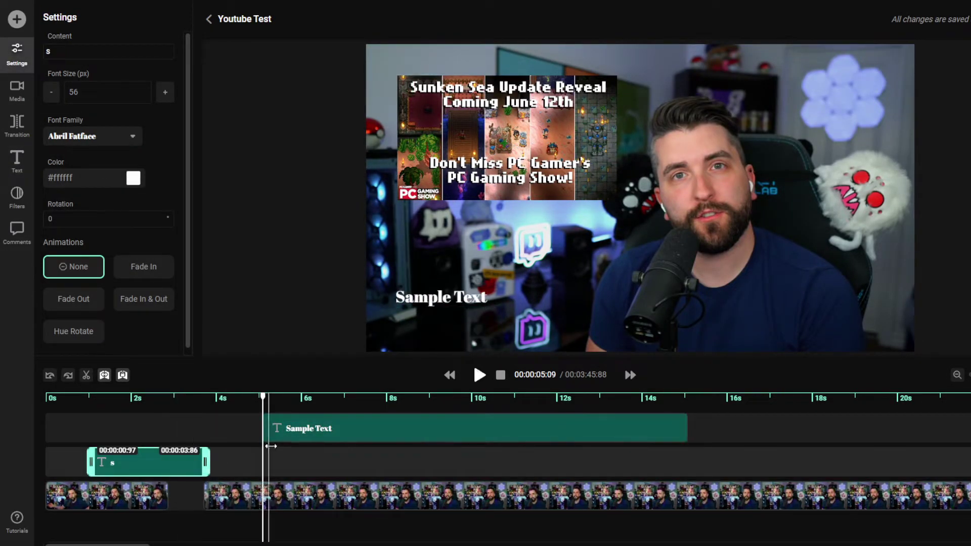
key("Delete")
left_click_drag(283, 429, 60, 428)
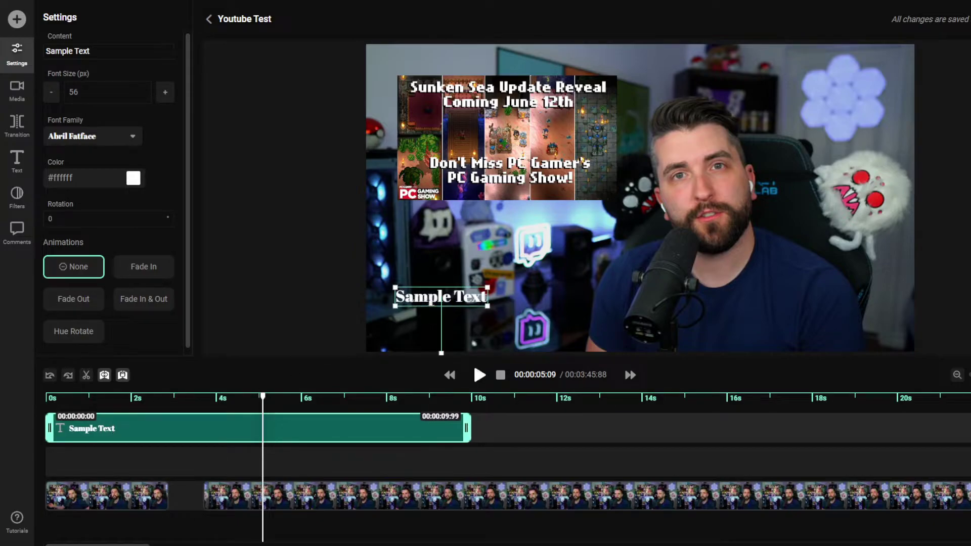
Retype the title as 'Start of the video', place it lower left, and end it at 2.72 s
double_click(432, 302)
type("Start of the video")
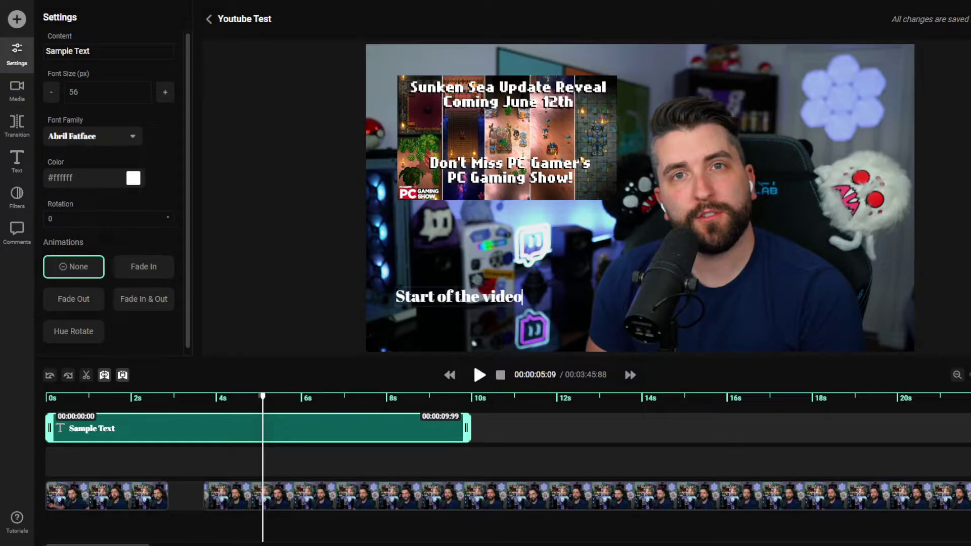
left_click(428, 279)
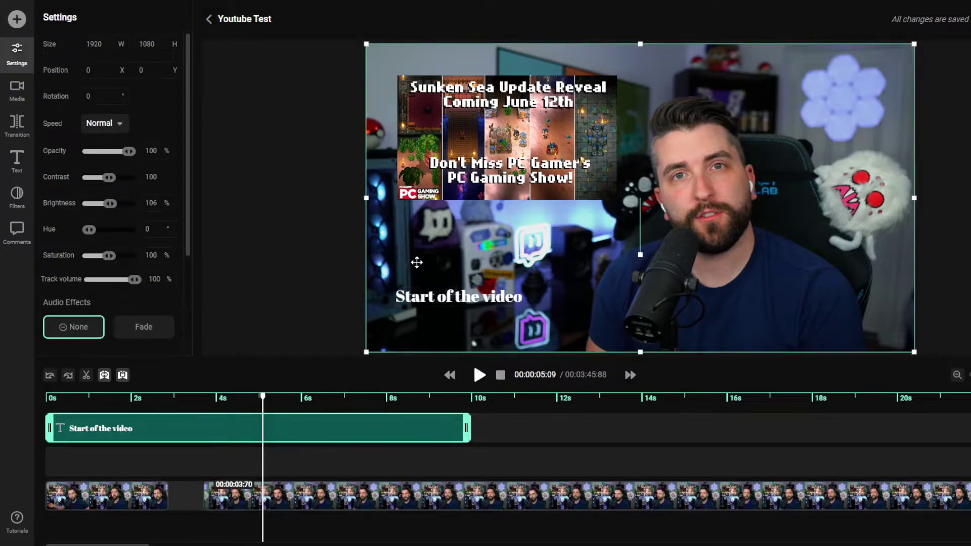
left_click_drag(496, 297, 599, 290)
left_click_drag(466, 429, 162, 441)
left_click(176, 442)
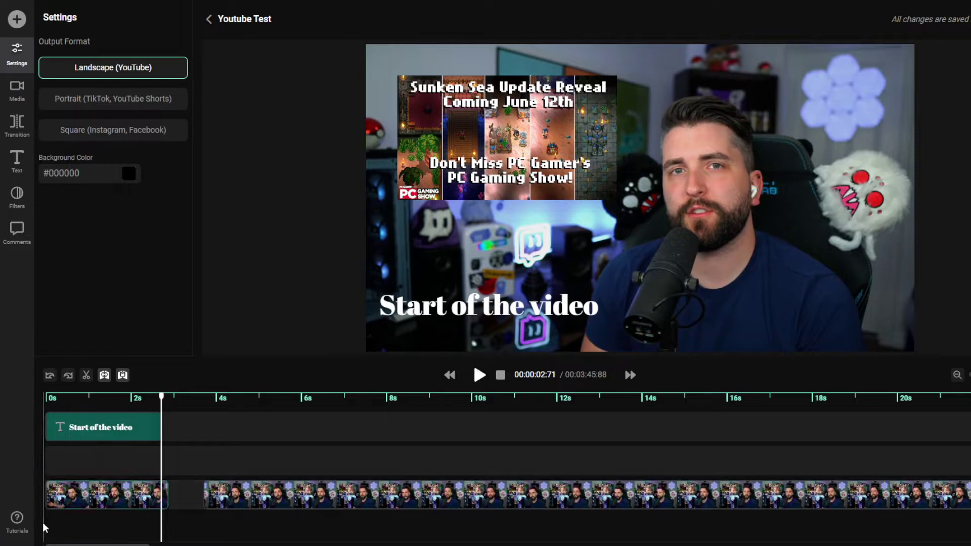
Play the video from near the start to preview the title, then pause
key("space")
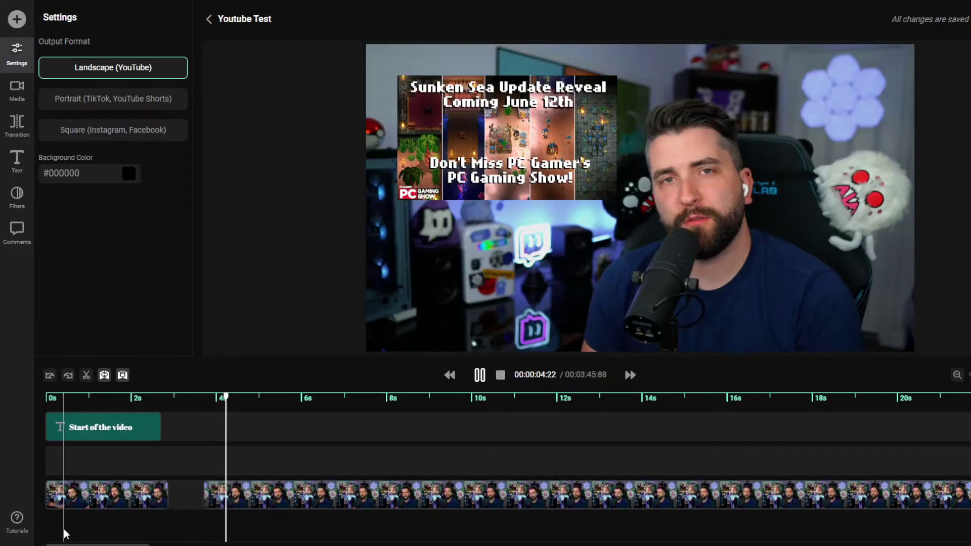
left_click(64, 529)
key("space")
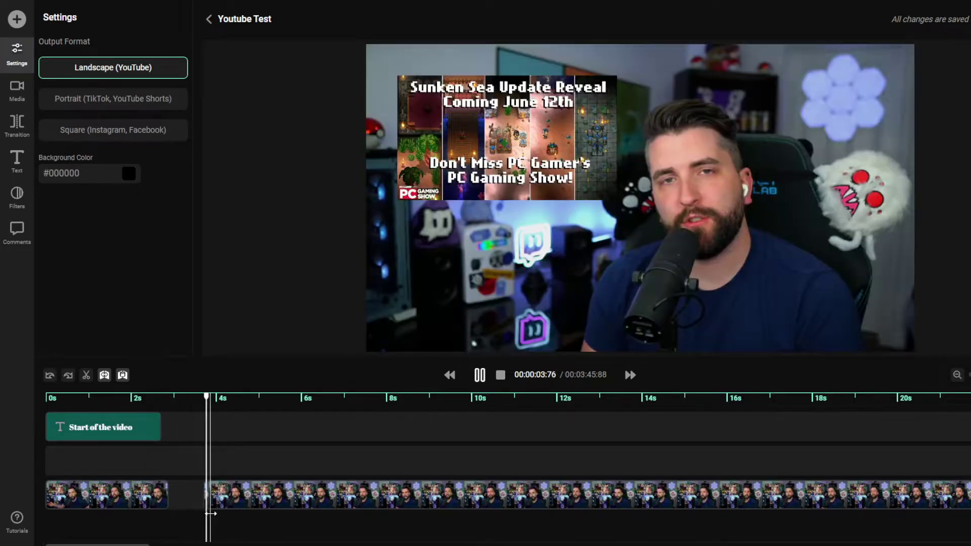
key("space")
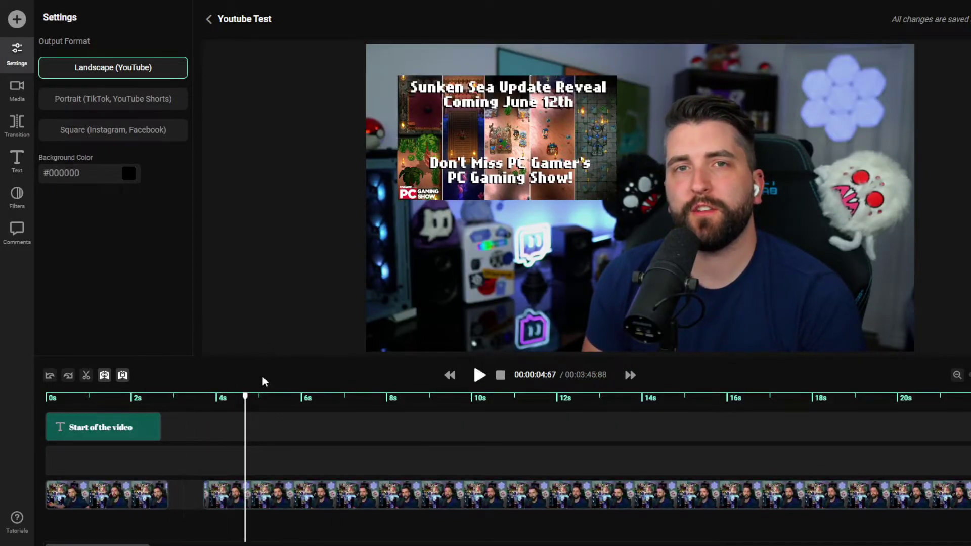
Show the title's text settings with the preview at 00:00:02:09
left_click(141, 424)
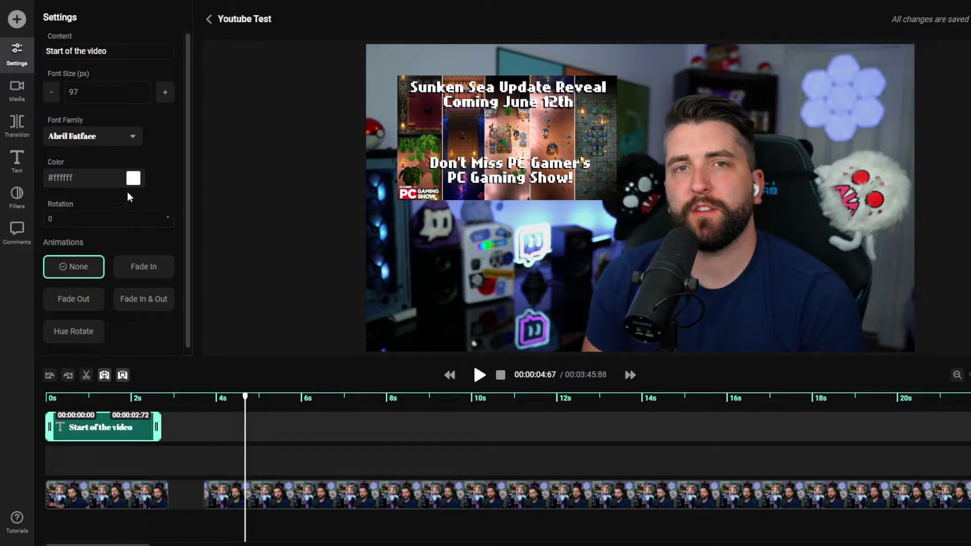
left_click(16, 161)
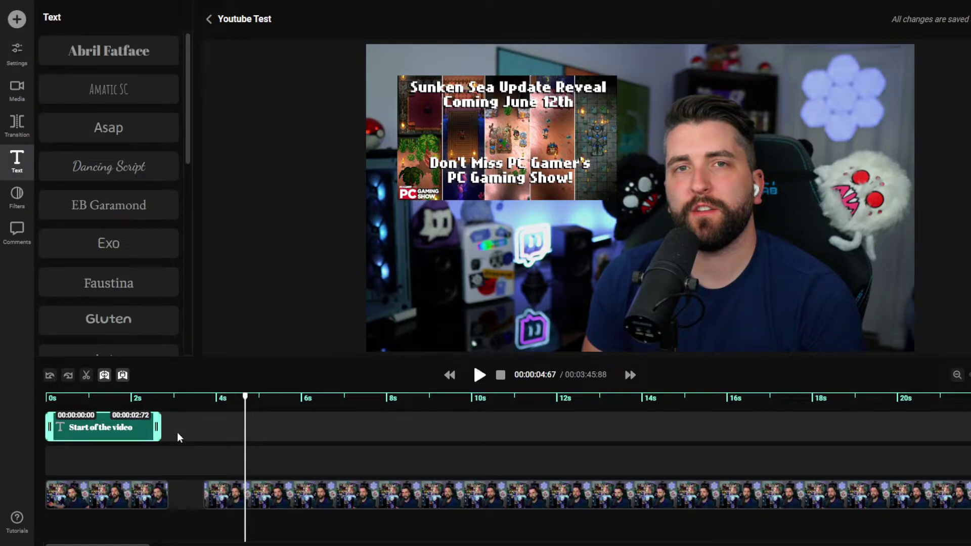
left_click(135, 527)
left_click(433, 304)
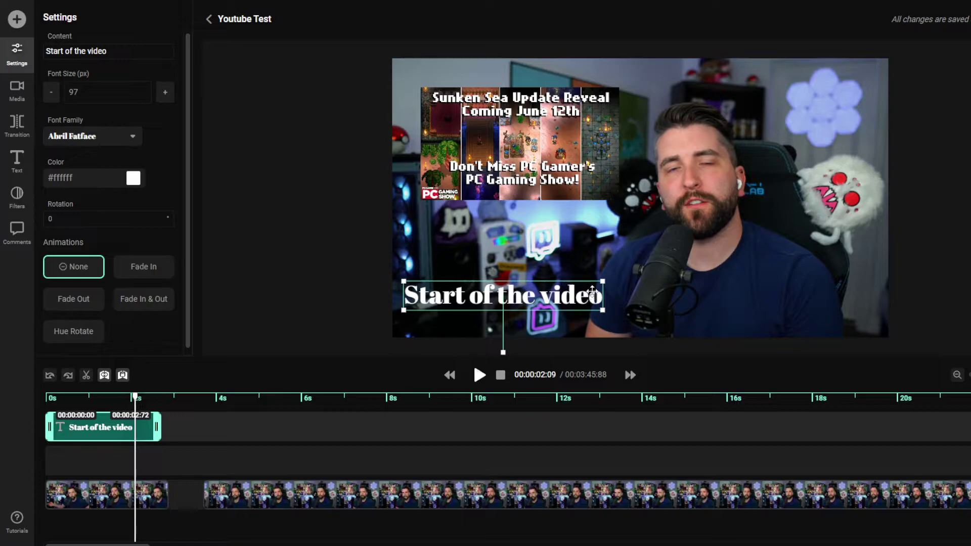
Place the title clip on track 2 from 6.57 s to 9.42 s and preview it
left_click_drag(157, 427, 940, 427)
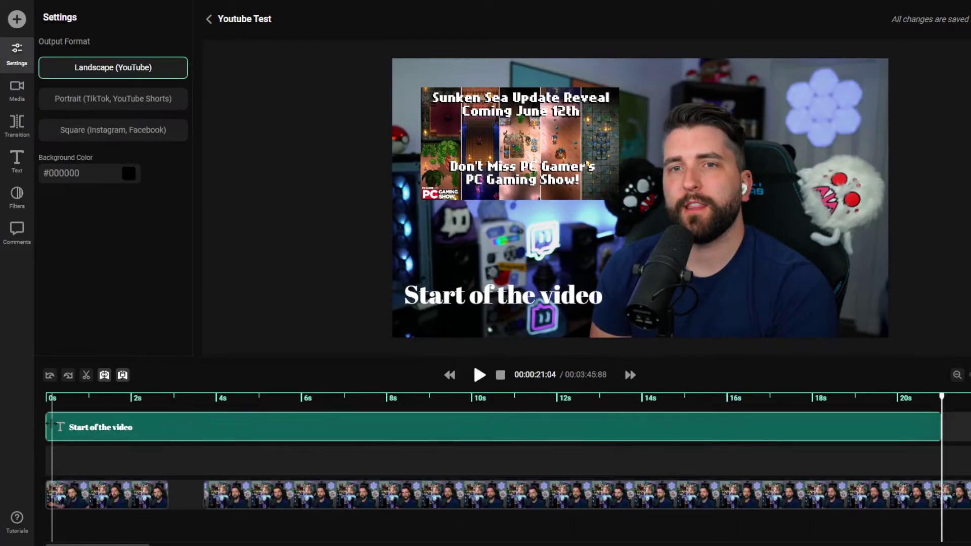
left_click_drag(60, 427, 332, 427)
left_click_drag(466, 418, 821, 425)
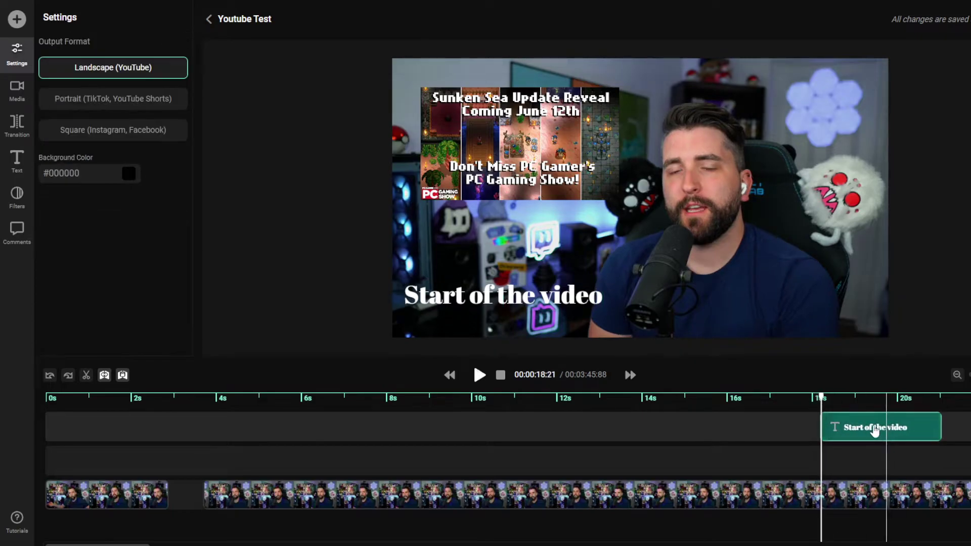
left_click_drag(884, 428, 390, 455)
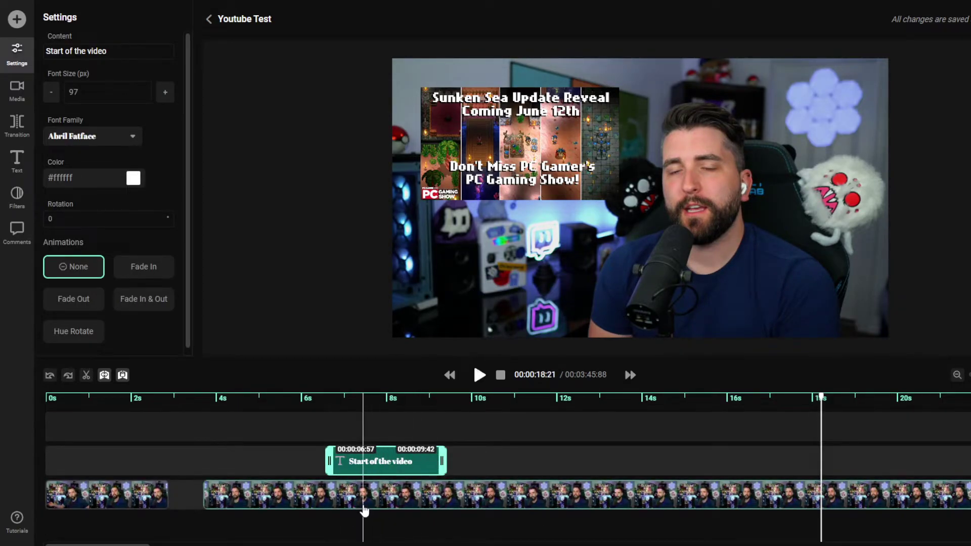
left_click(345, 519)
left_click_drag(346, 520, 305, 531)
key("space")
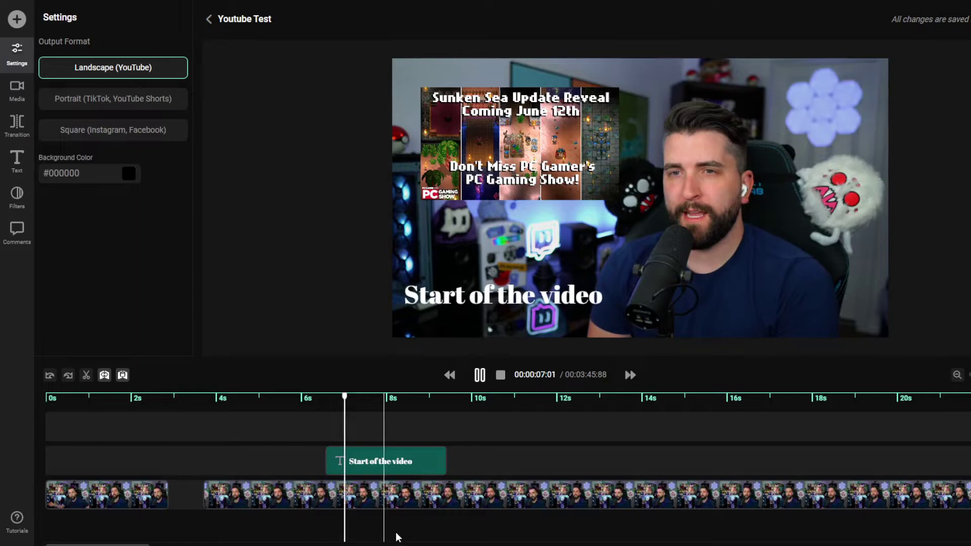
key("space")
Give the title a Fade In animation and preview the fade
left_click(405, 461)
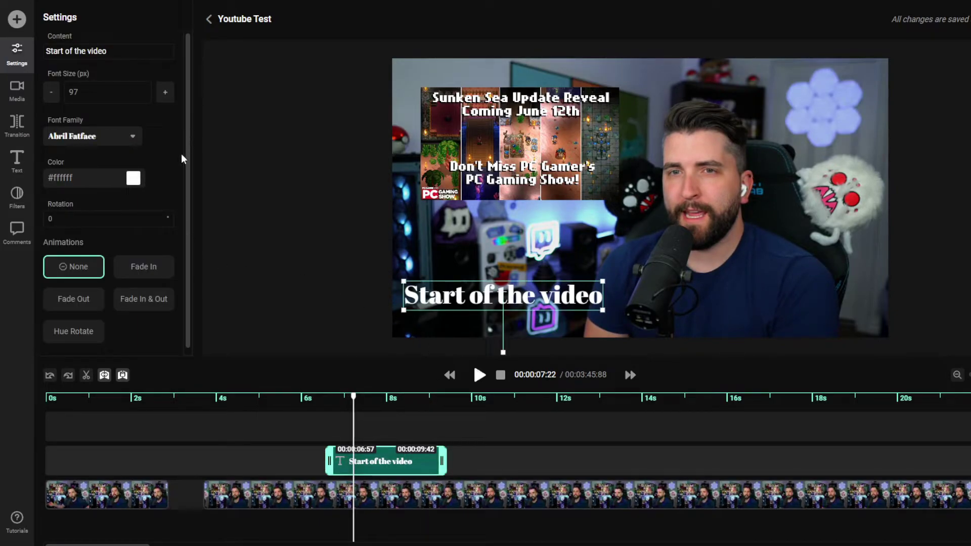
left_click(145, 302)
left_click(318, 521)
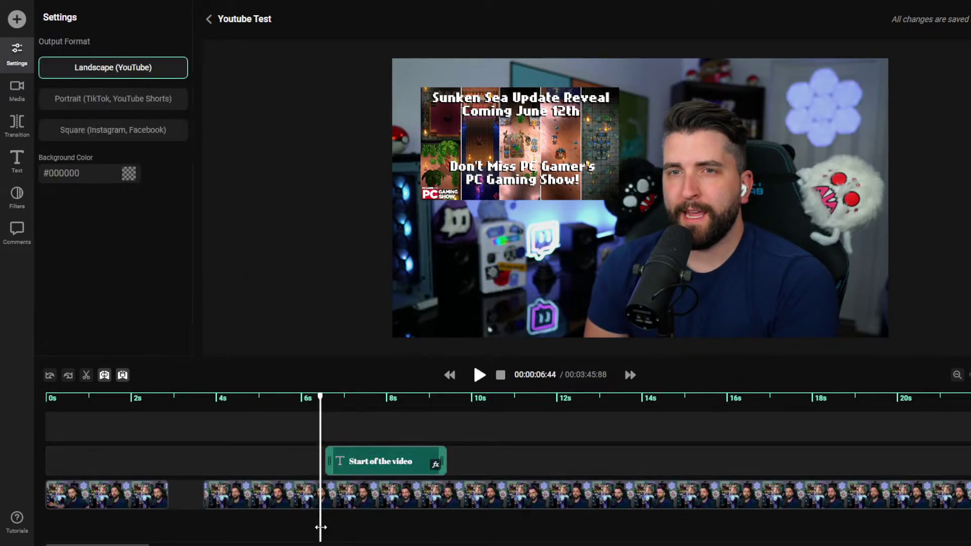
key("space")
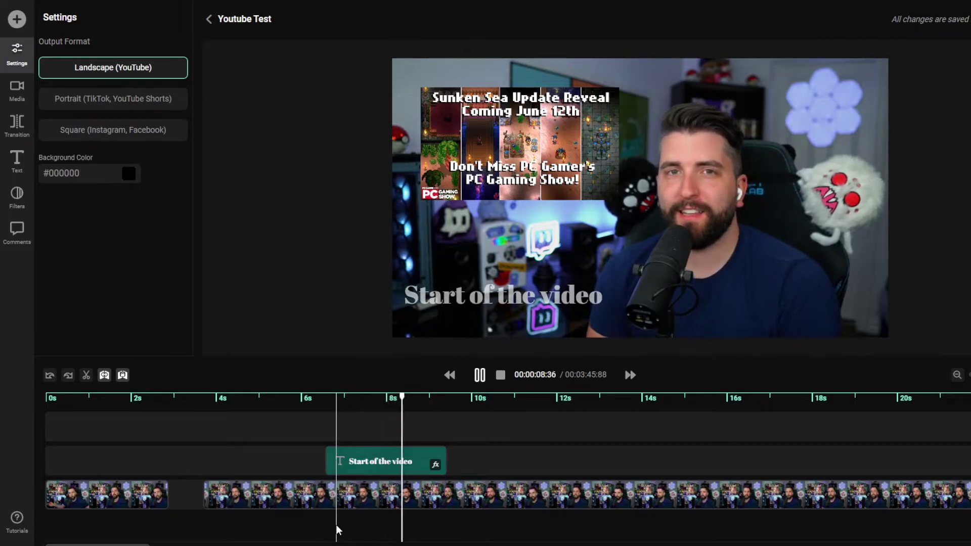
Change the title's font family to Permanent Marker and check it in the preview
left_click(367, 463)
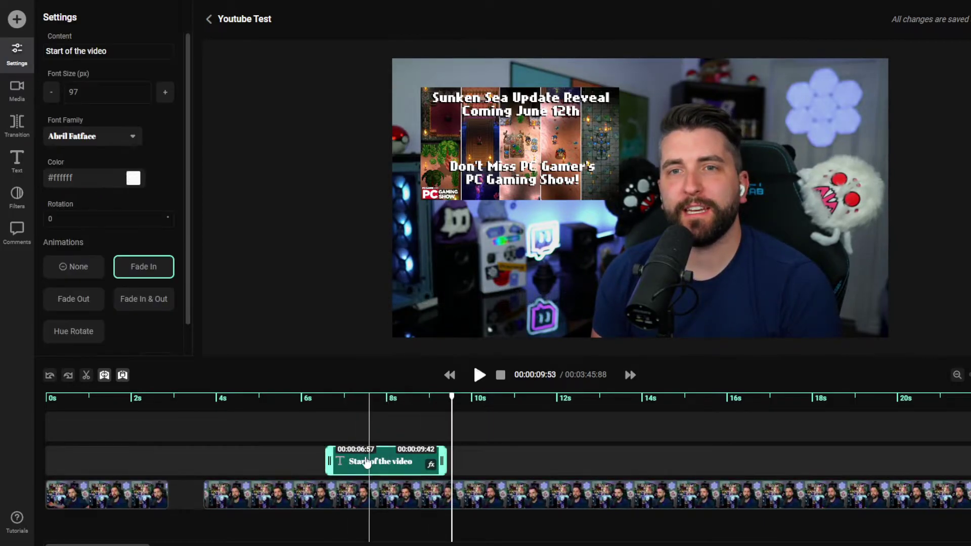
left_click(127, 138)
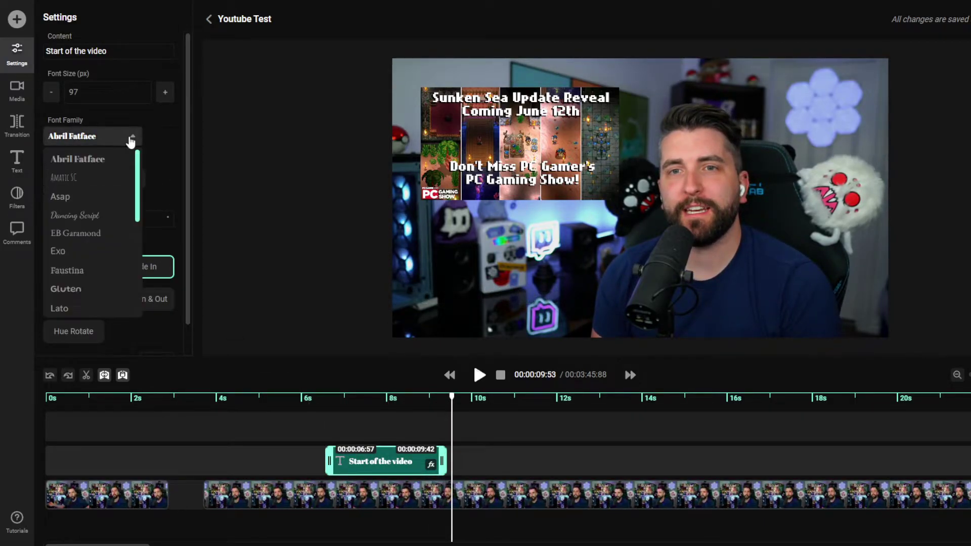
scroll(115, 208, "down", 5)
scroll(115, 208, "down", 1)
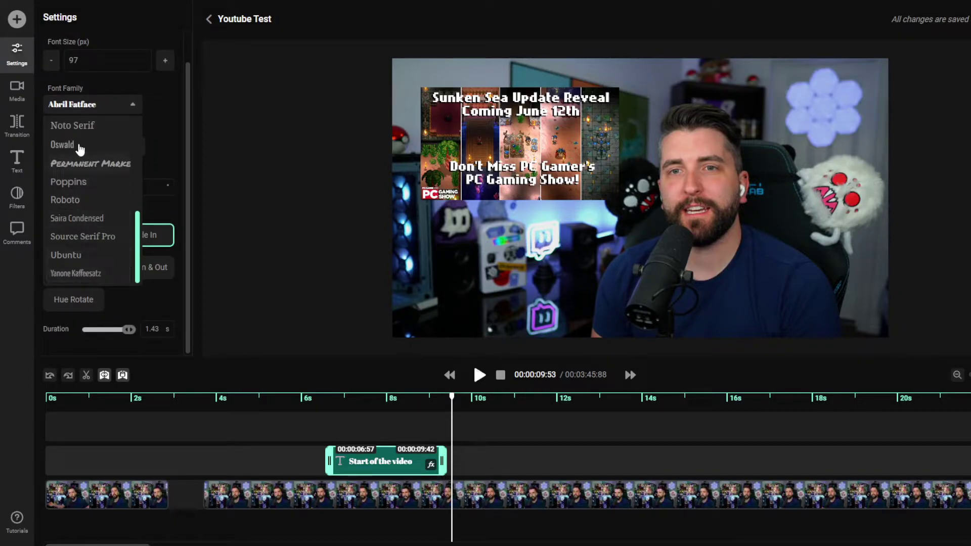
left_click(79, 169)
left_click(325, 521)
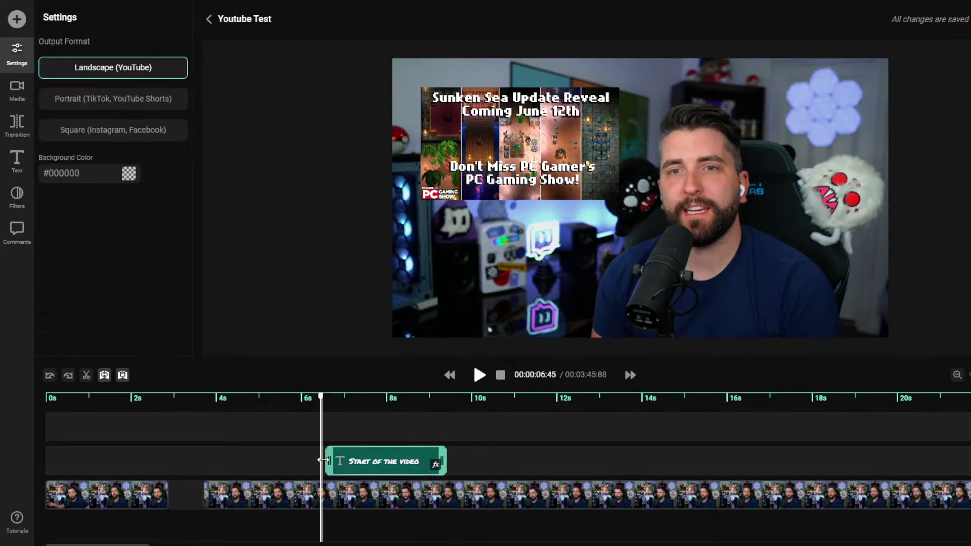
key("space")
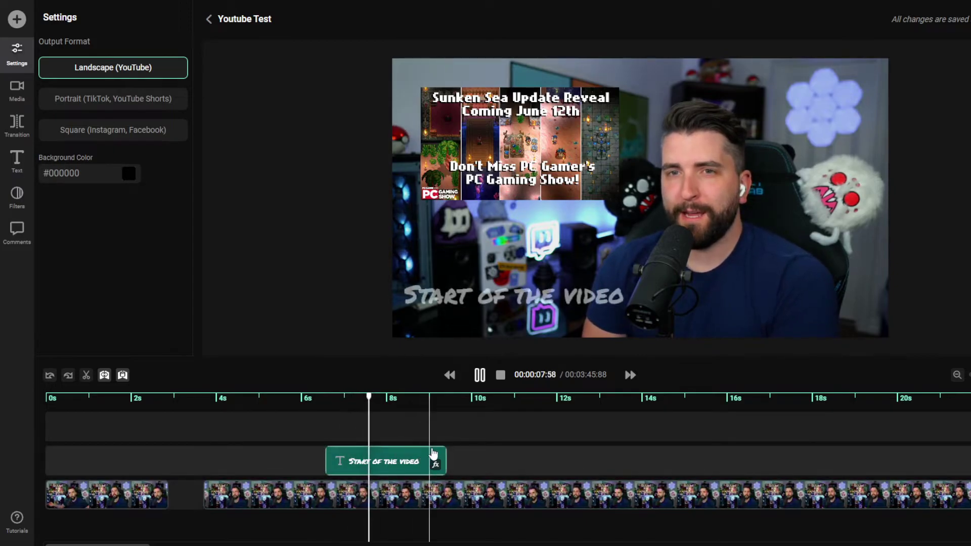
key("space")
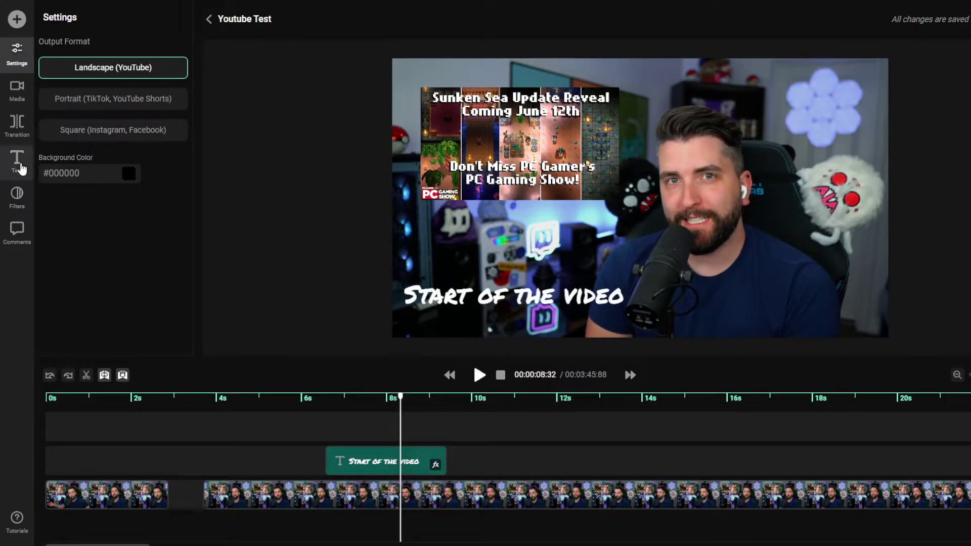
left_click(497, 304)
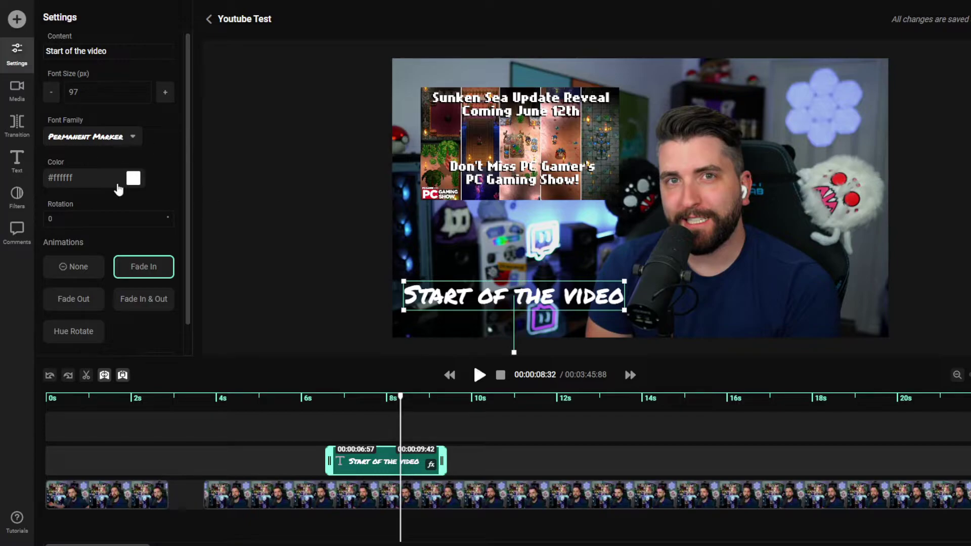
Set the title's rotation to 50 and drag it to the top-right corner of the frame
type("1")
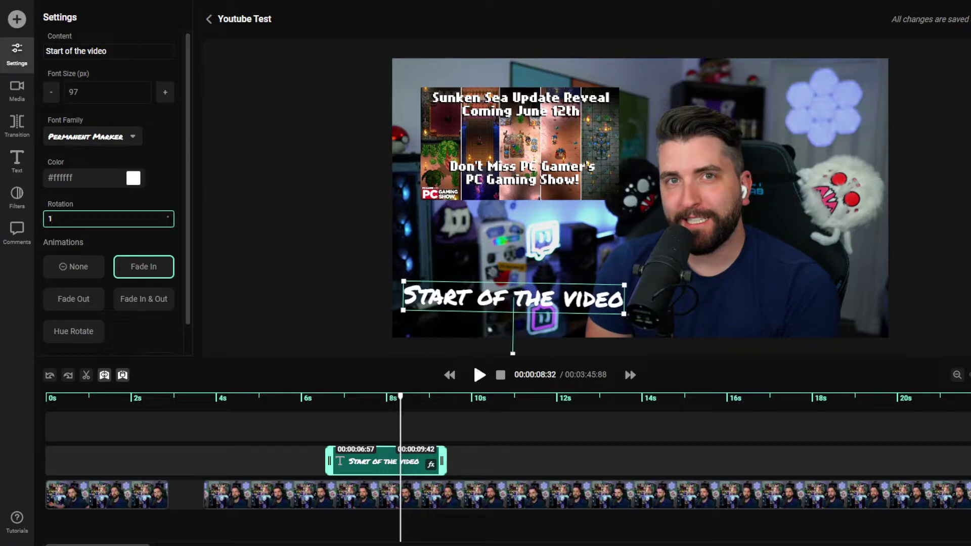
key("BackSpace")
type("050")
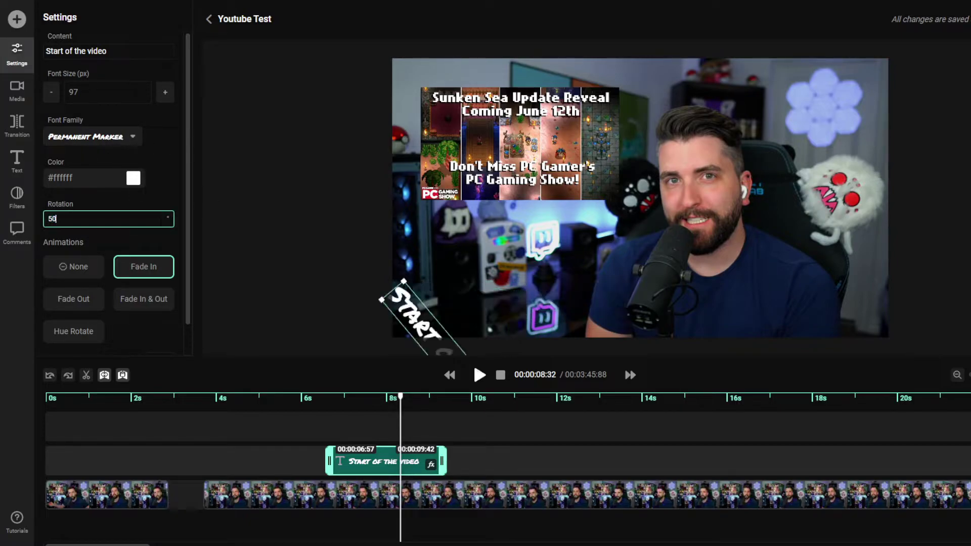
left_click(416, 306)
left_click_drag(416, 306, 743, 107)
left_click(315, 148)
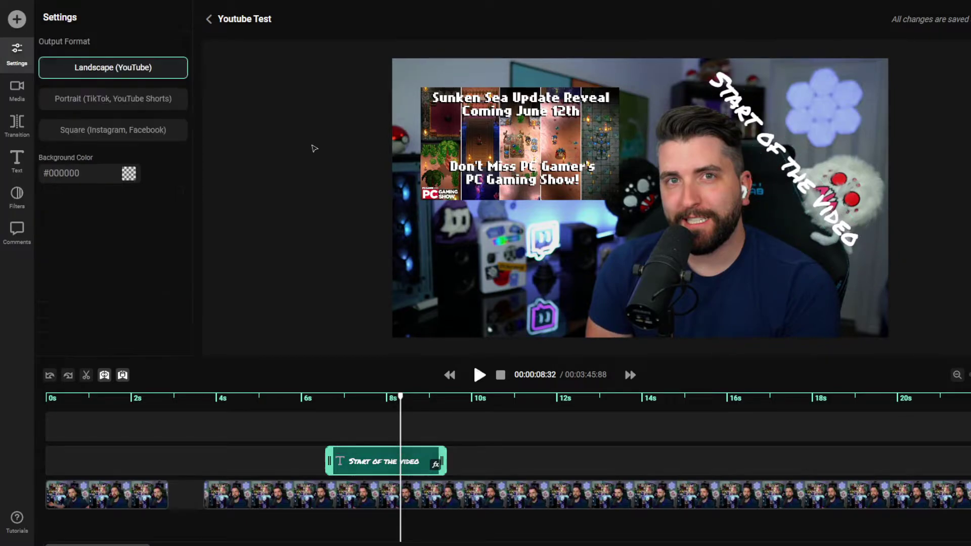
left_click(17, 197)
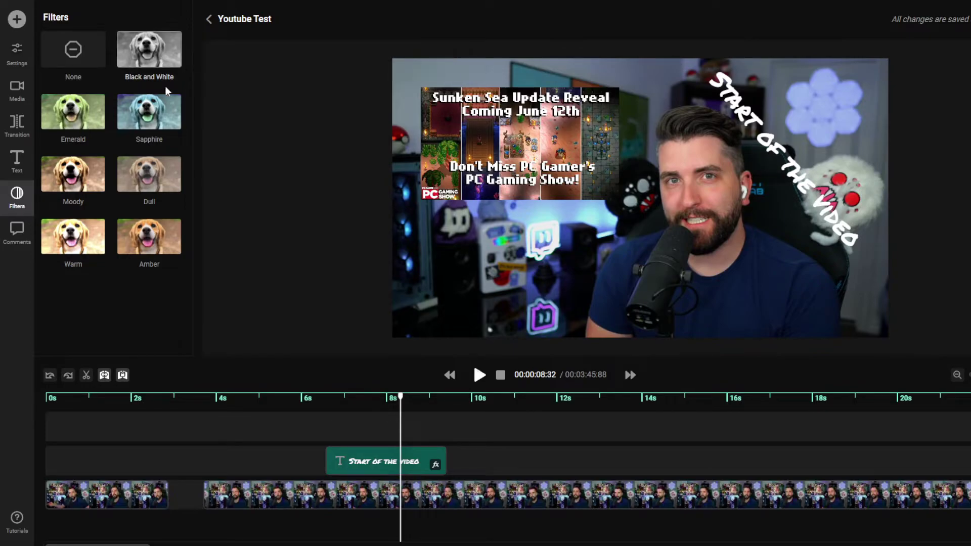
left_click(286, 499)
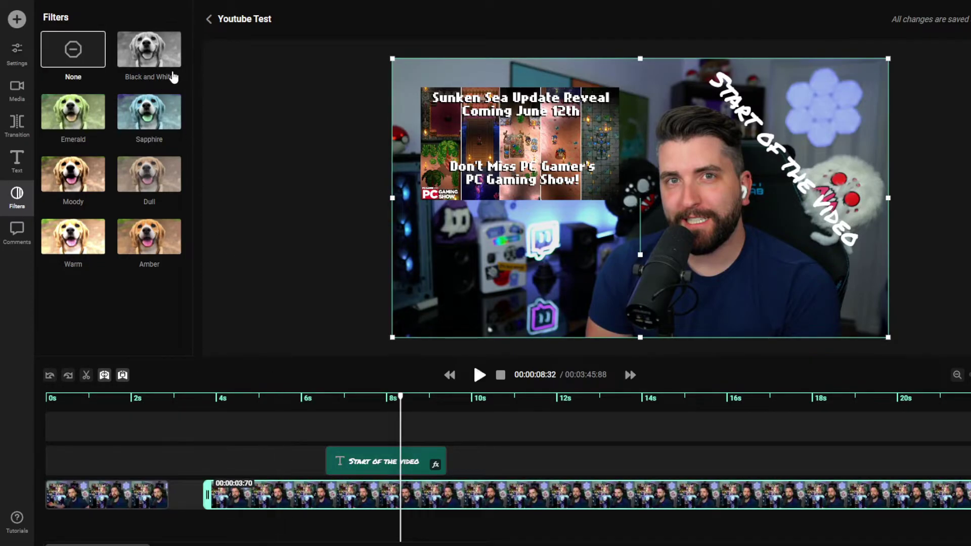
left_click(172, 76)
left_click(74, 62)
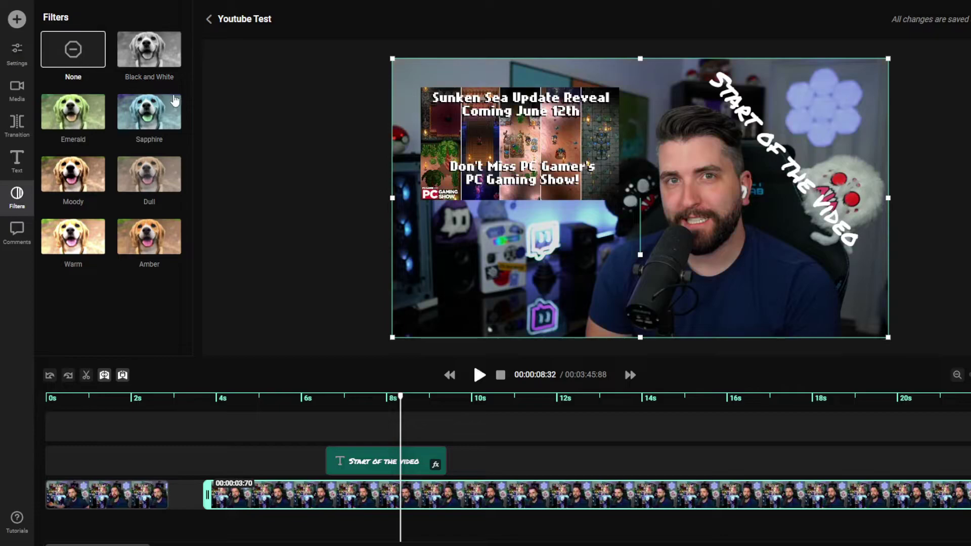
left_click(147, 124)
left_click(163, 171)
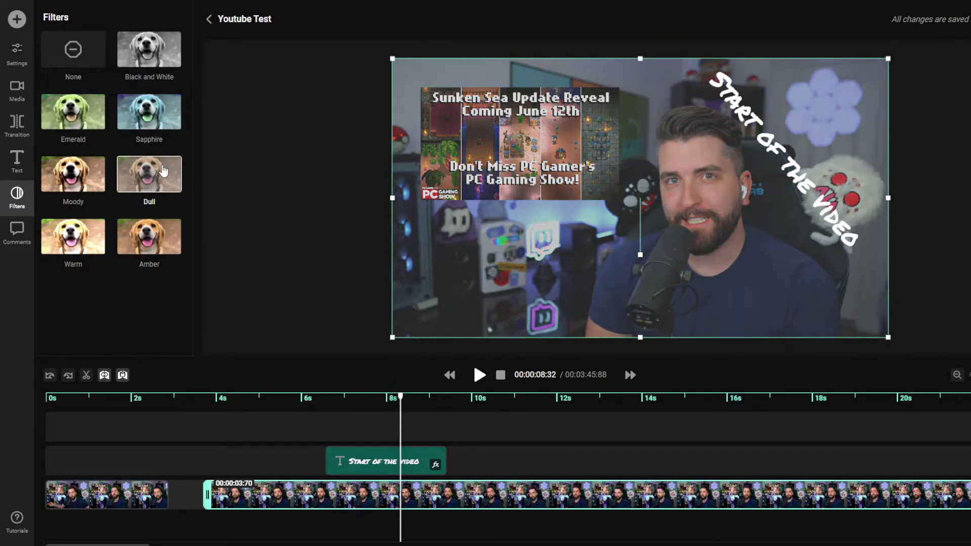
left_click(94, 175)
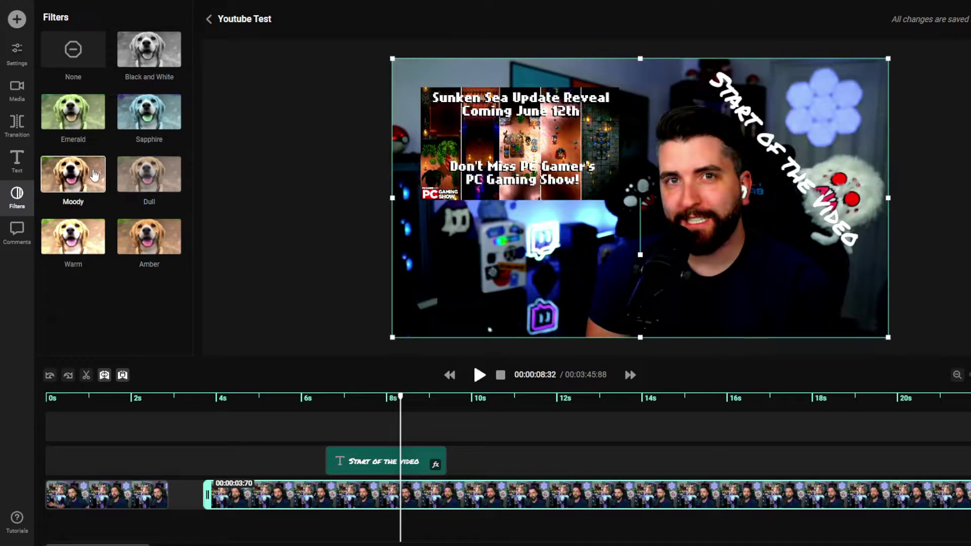
left_click(101, 52)
left_click(16, 53)
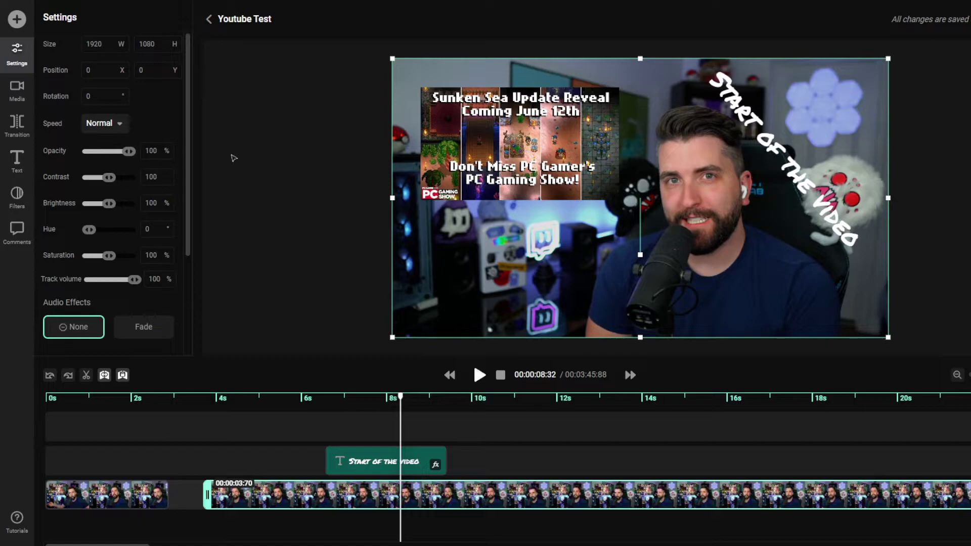
Try the webcam footage's Opacity slider, then deselect the clip
left_click_drag(129, 151, 176, 160)
left_click(354, 130)
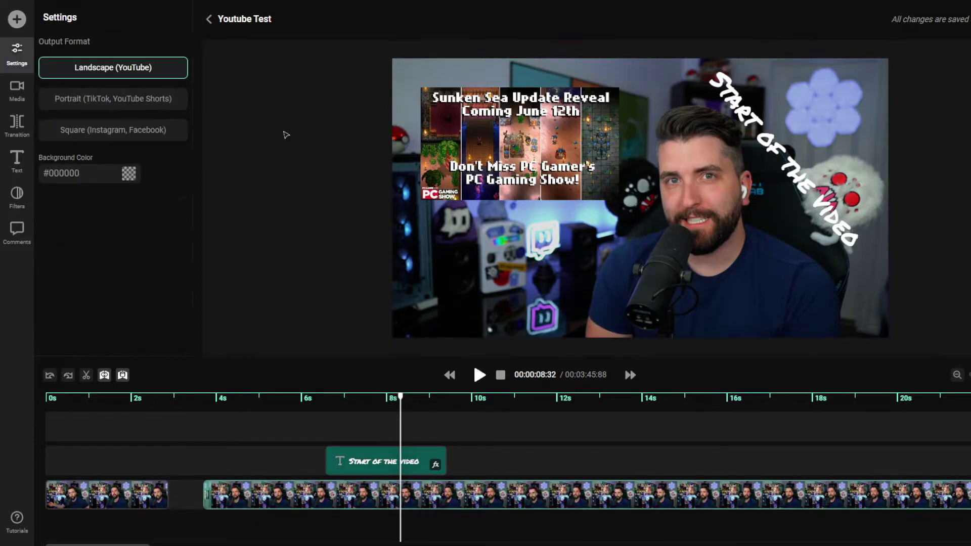
Upload cawnival_2022.png from the Downloads folder
left_click(21, 24)
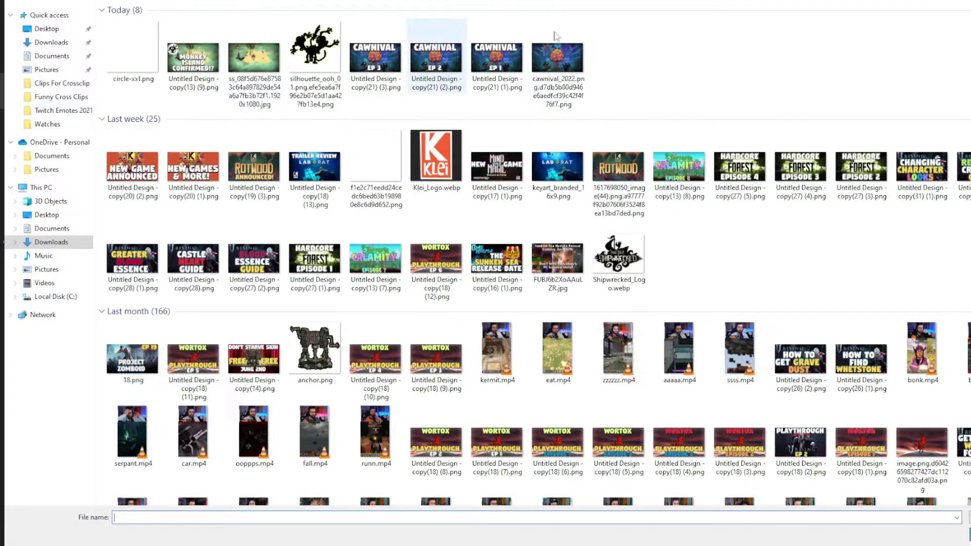
left_click(557, 64)
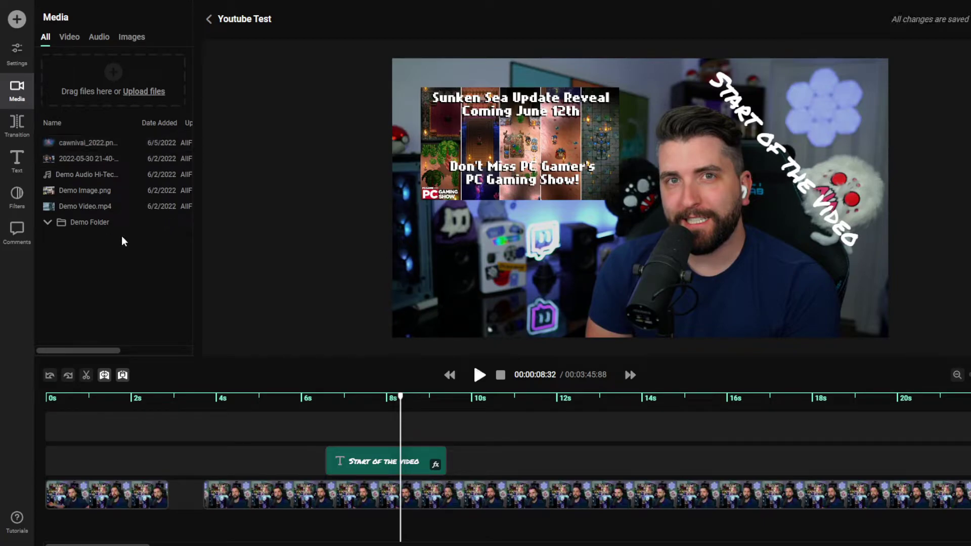
Add the cawnival image to the timeline, trimmed to roughly 8.9–10.5 s
left_click(125, 143)
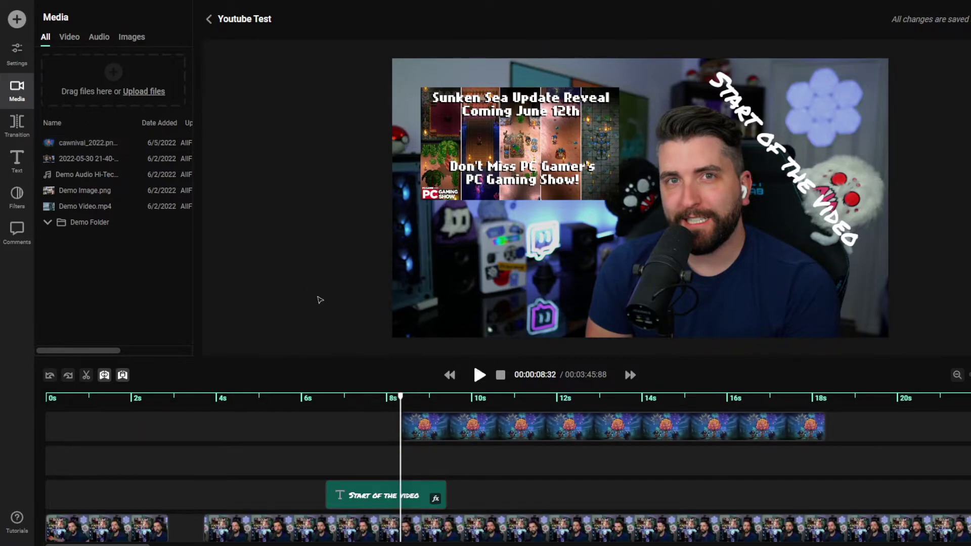
left_click(443, 432)
left_click_drag(443, 432, 467, 439)
left_click_drag(846, 426, 479, 426)
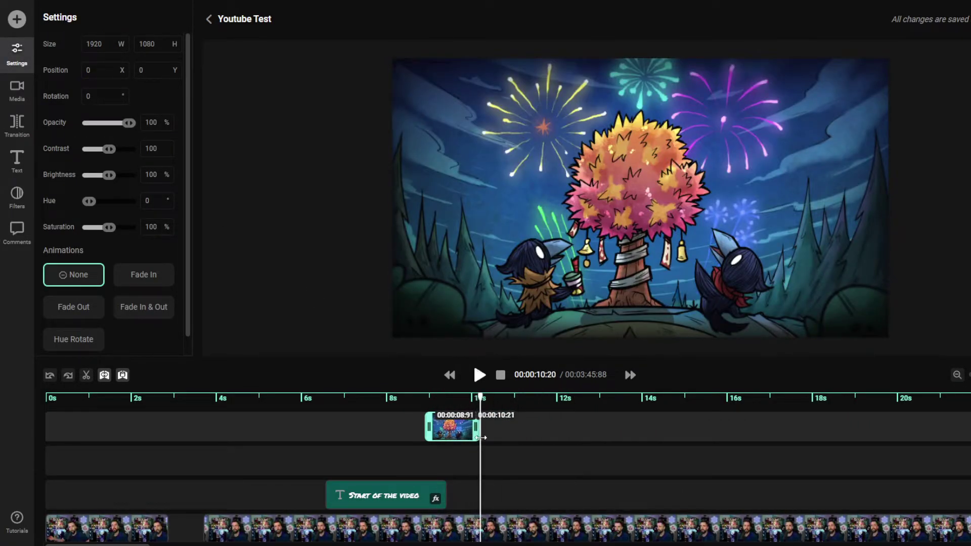
left_click(596, 466)
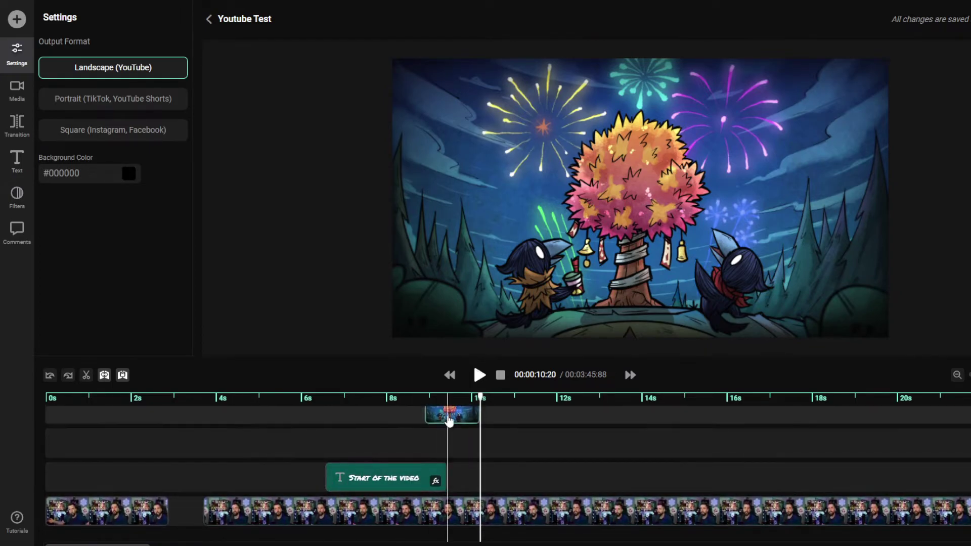
Move the fireworks image clip onto the main video track near 7.5 s
left_click(436, 416)
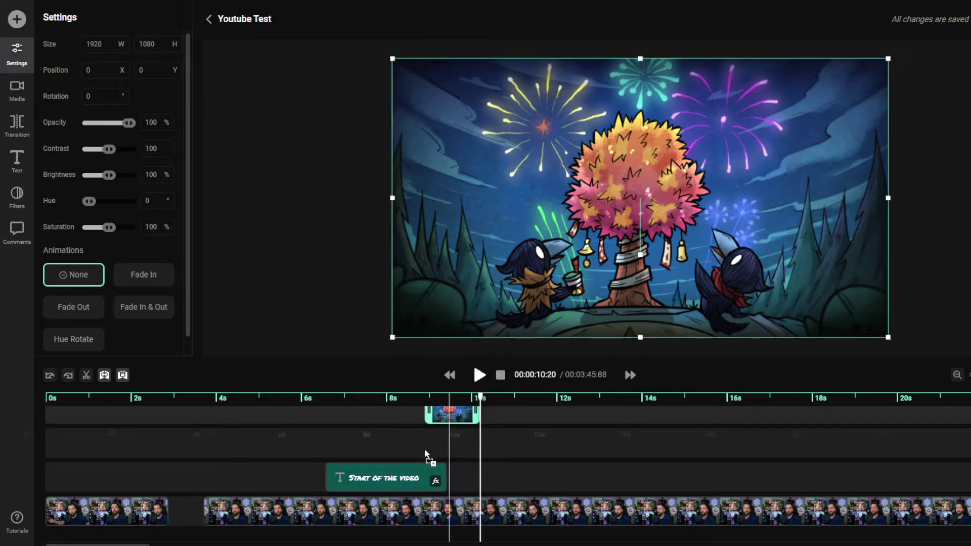
right_click(447, 436)
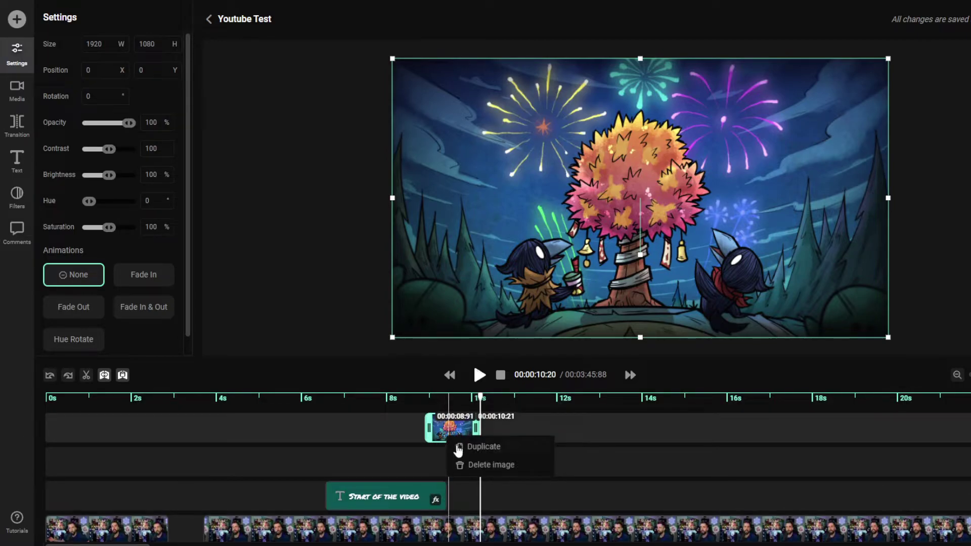
left_click(385, 454)
left_click(446, 420)
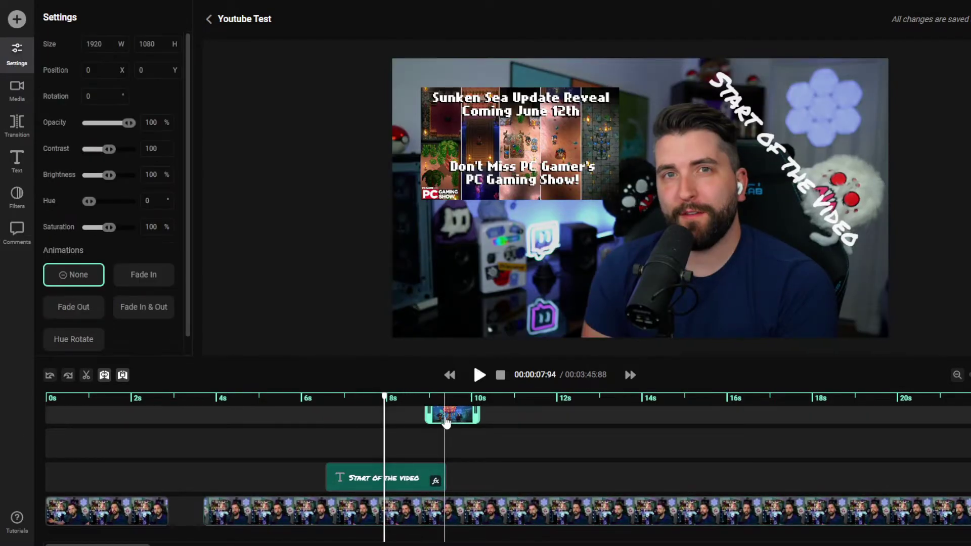
left_click_drag(446, 422, 394, 511)
Put the image on a new track below and slide the next webcam clip to 7.48 s
left_click(363, 526)
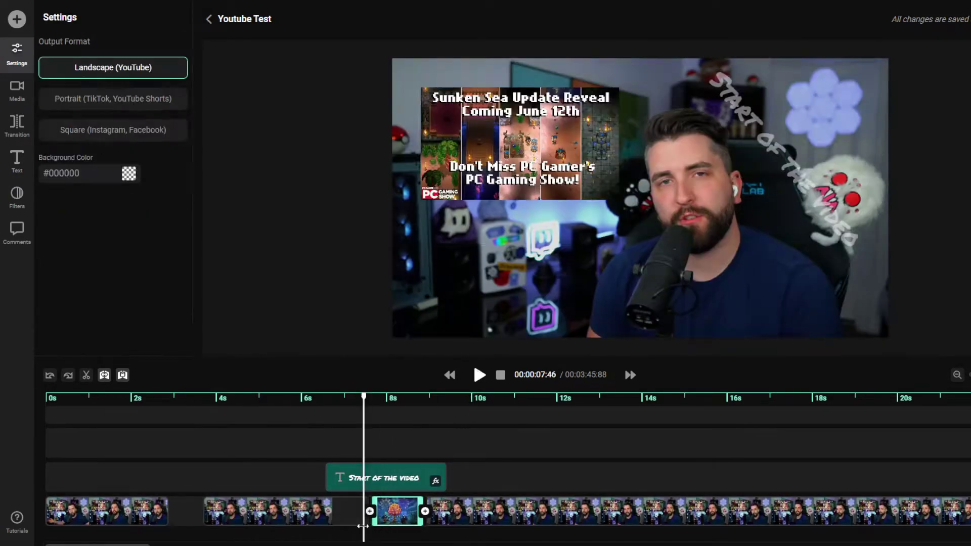
key("space")
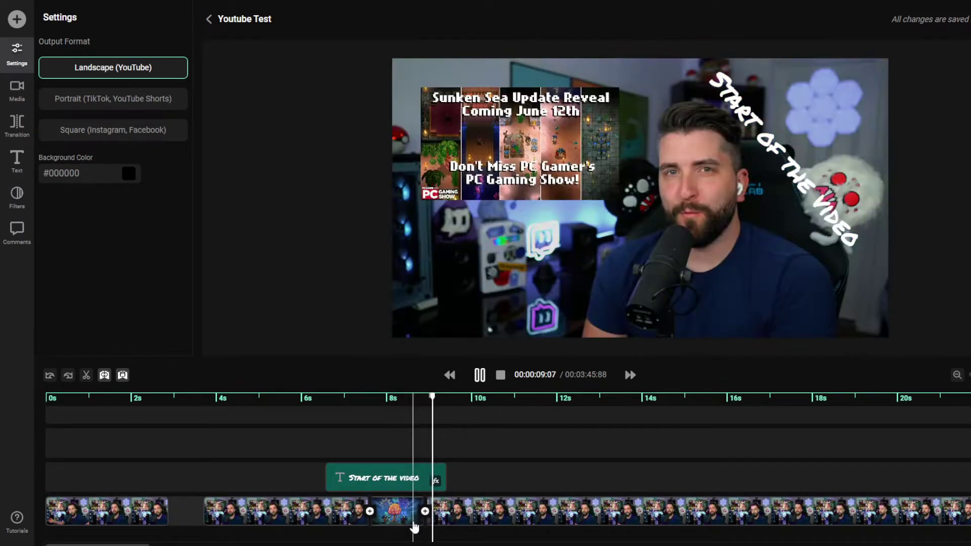
left_click_drag(413, 525, 407, 532)
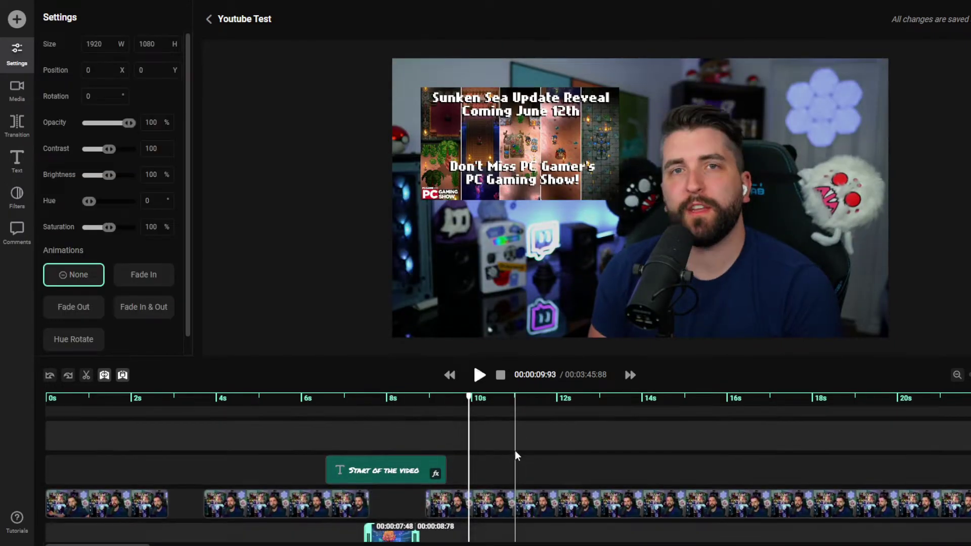
left_click_drag(440, 478, 354, 508)
key("space")
key("space")
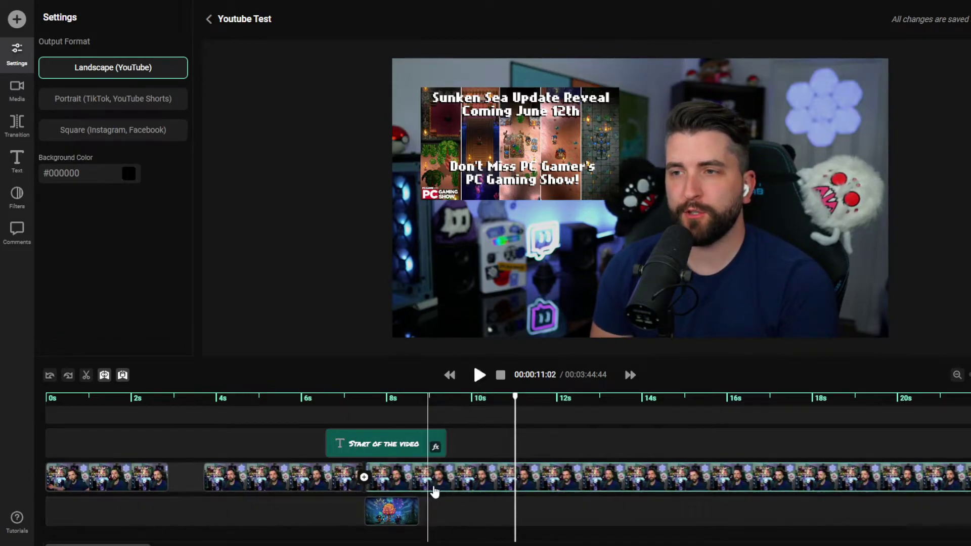
left_click(394, 479)
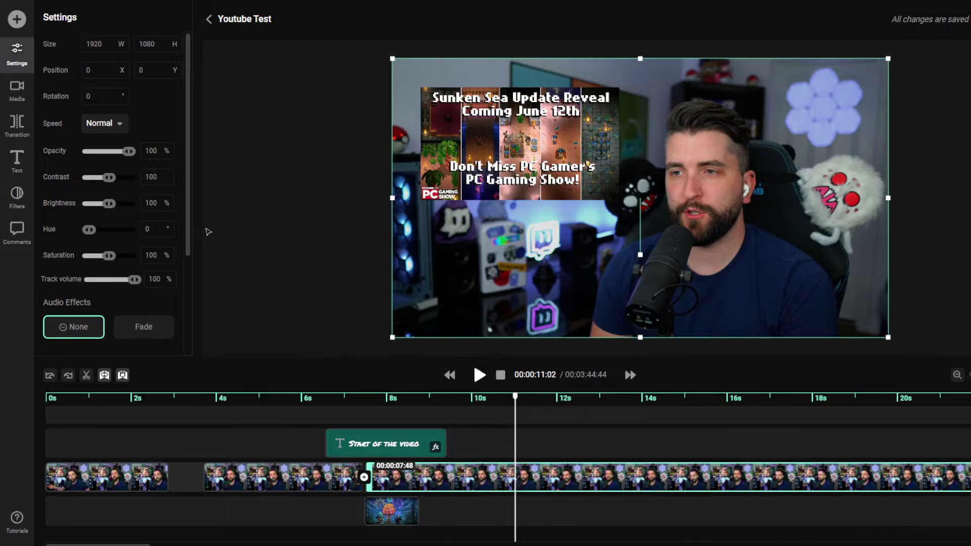
Drop the following webcam clip's opacity to about 9% and play it back
left_click_drag(126, 154, 90, 155)
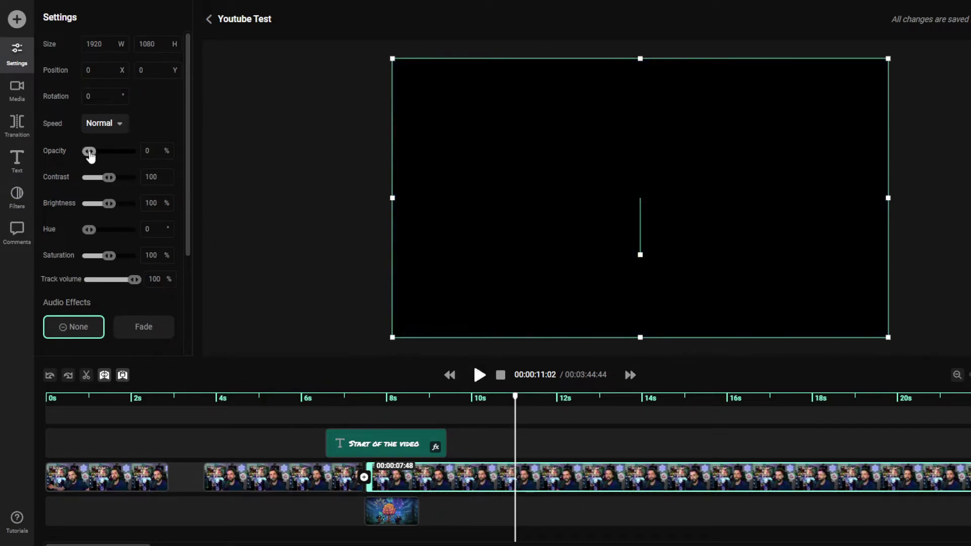
left_click(363, 506)
key("space")
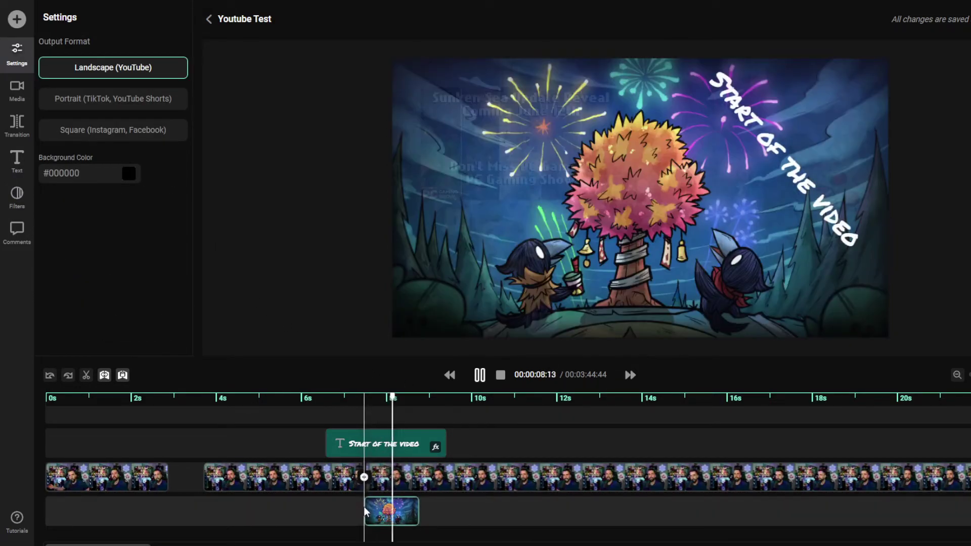
Raise that webcam clip's opacity back up to 90%, replaying to check
left_click(369, 476)
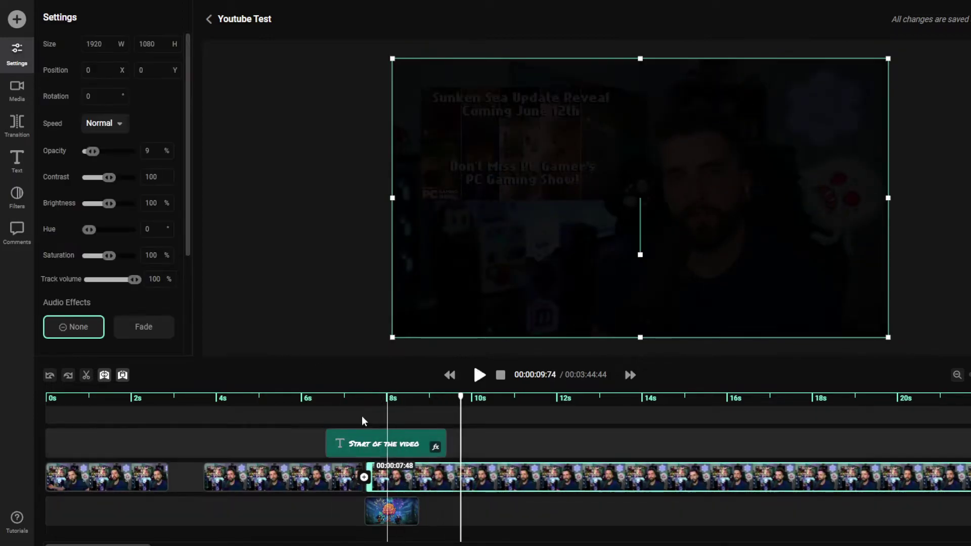
left_click_drag(92, 152, 108, 152)
left_click(342, 513)
key("space")
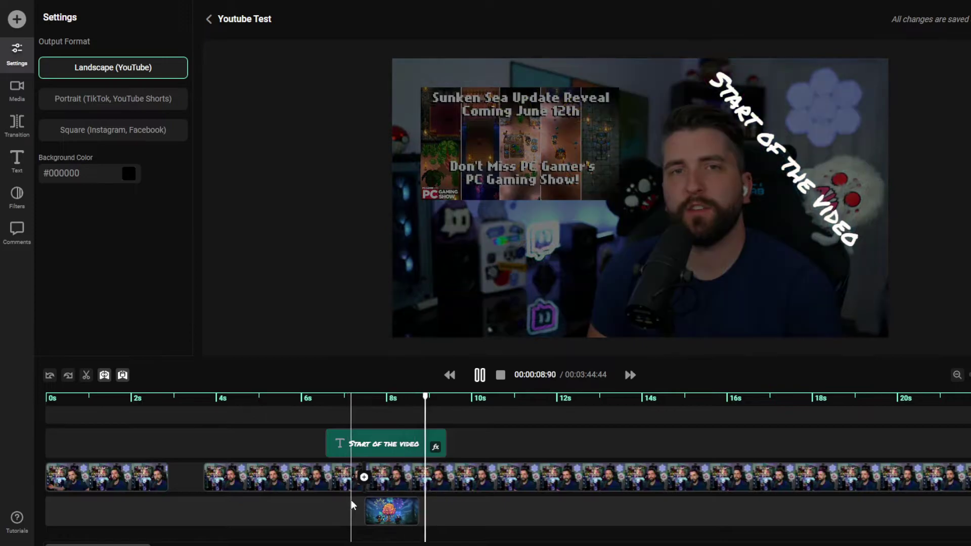
left_click(385, 478)
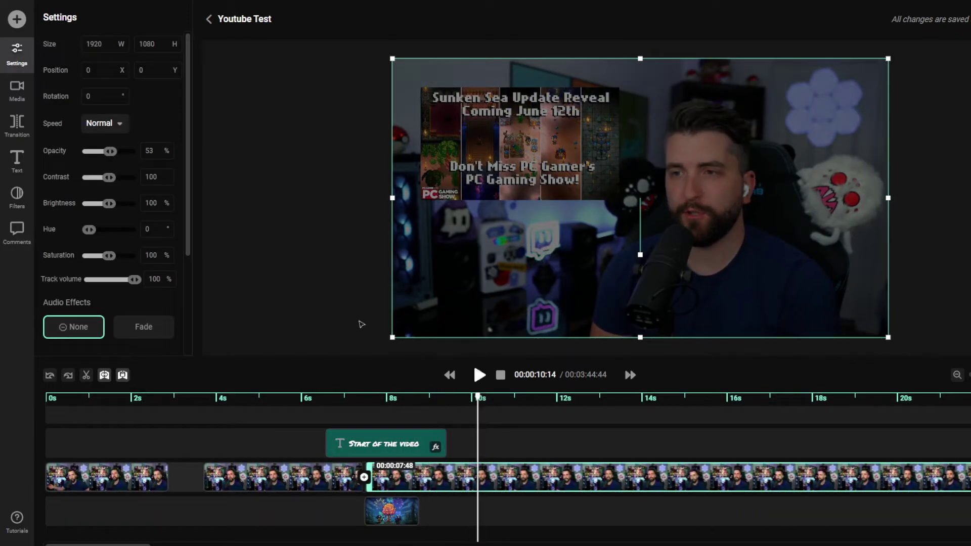
left_click_drag(112, 153, 130, 152)
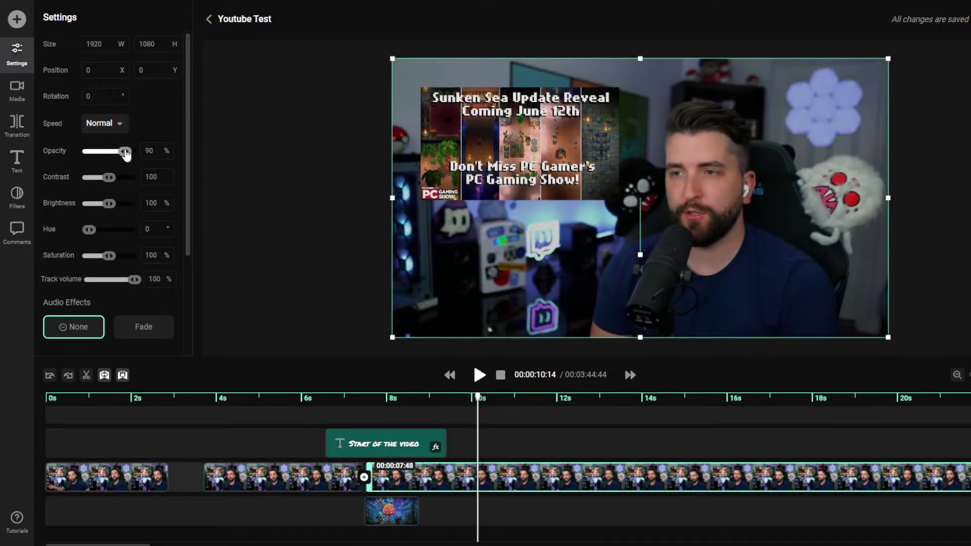
left_click(342, 500)
key("space")
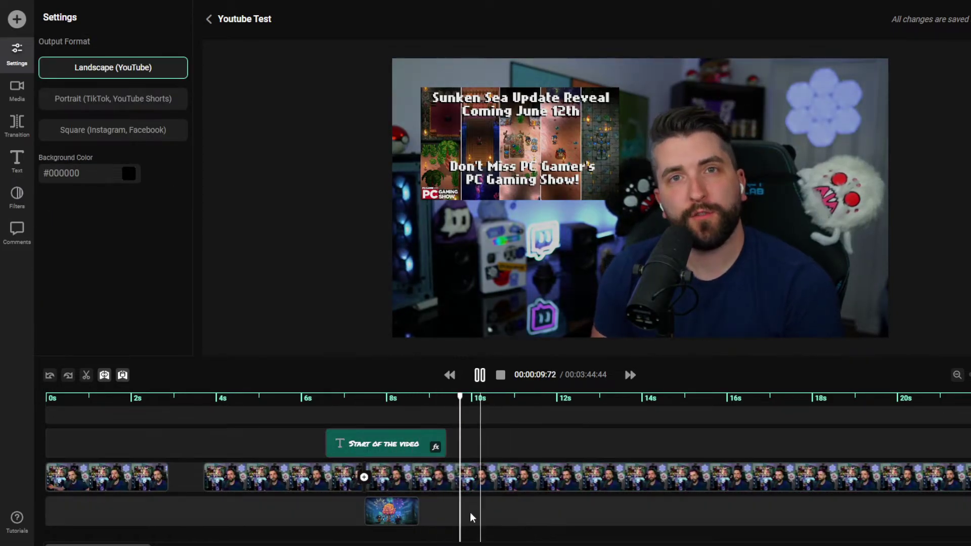
Set the fireworks image to 31% opacity on the top track and preview the overlay
left_click_drag(445, 521, 369, 526)
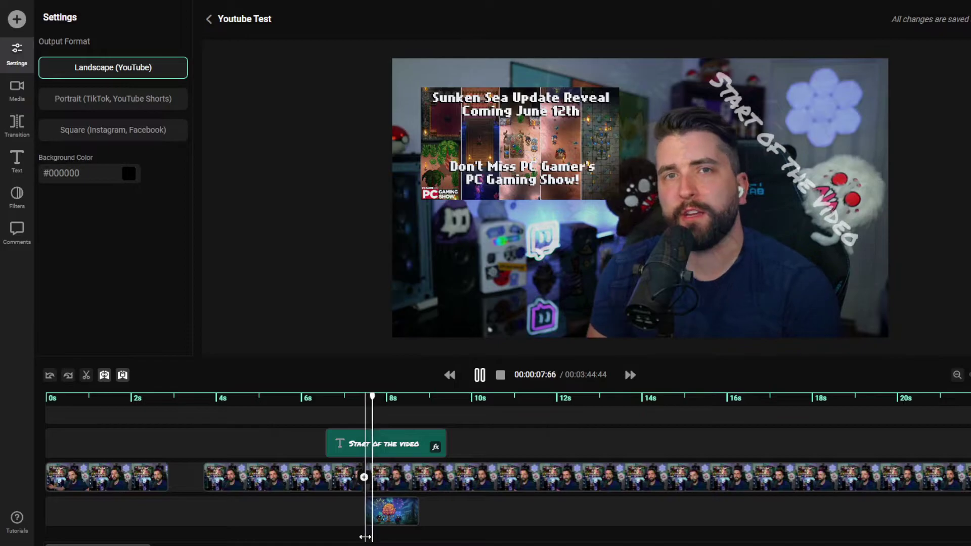
key("space")
key("space")
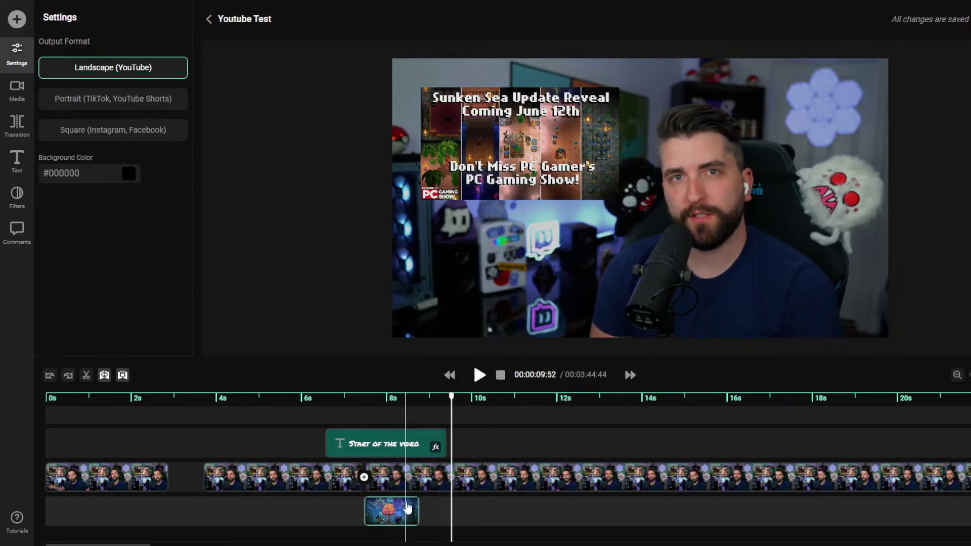
left_click(394, 511)
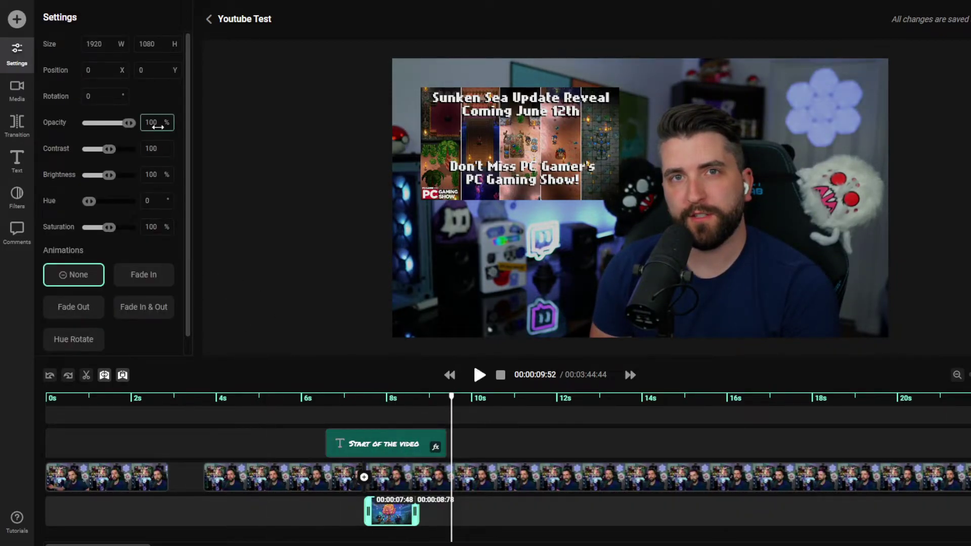
left_click_drag(106, 123, 91, 123)
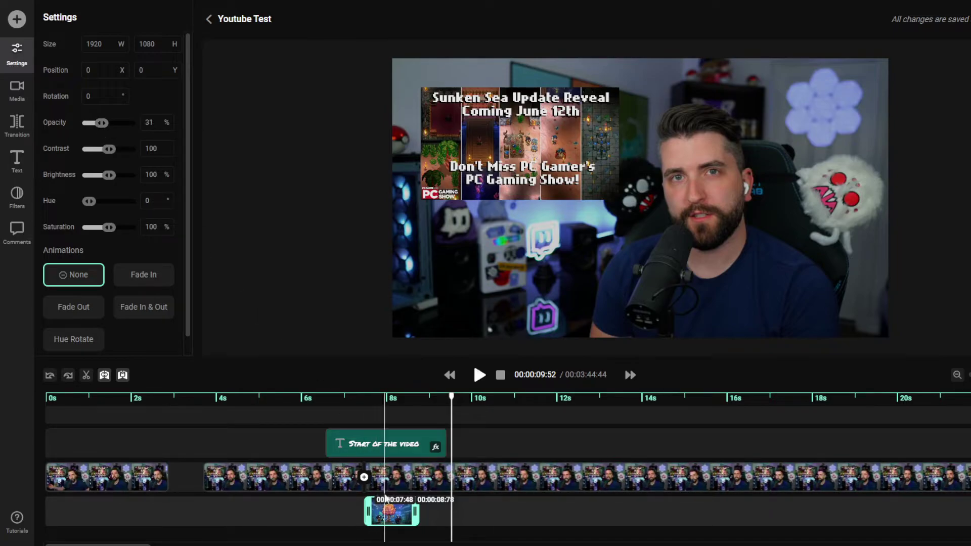
left_click_drag(392, 512, 393, 414)
left_click(362, 521)
key("space")
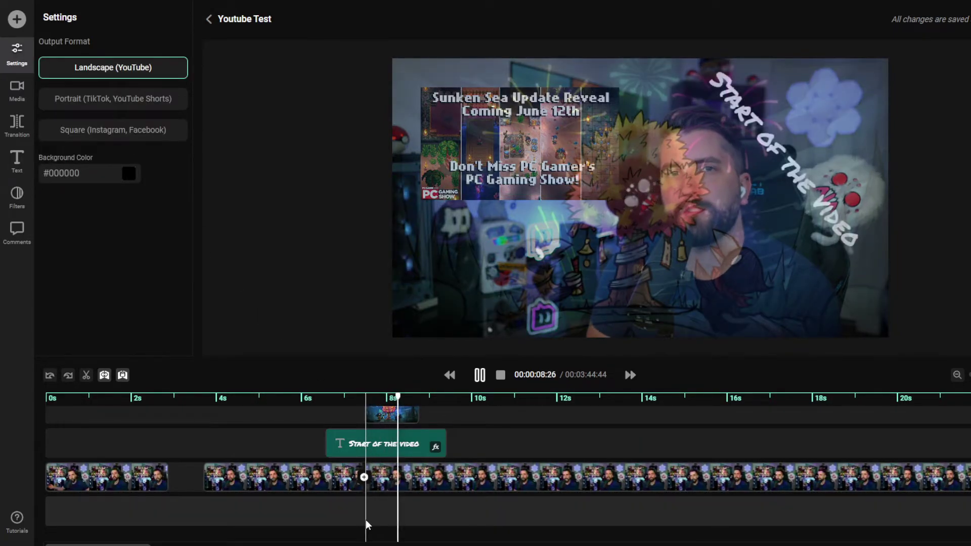
key("space")
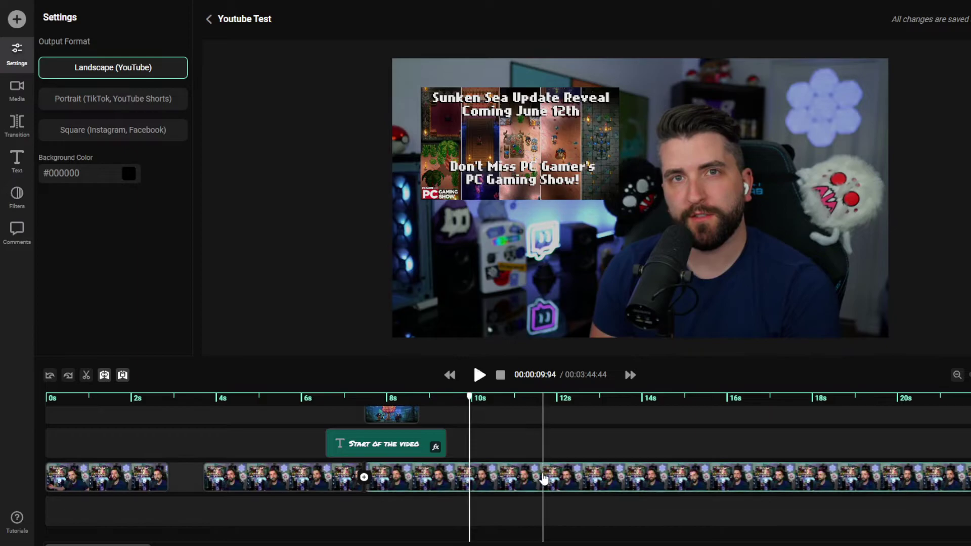
Inspect the image overlay clip and replay the section from about 6.4 s
scroll(513, 440, "up", 2)
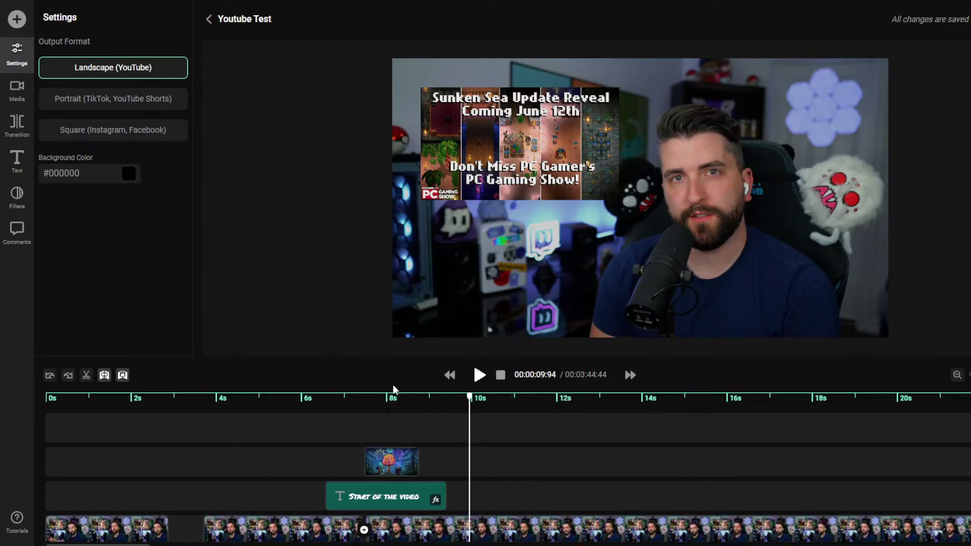
scroll(500, 468, "down", 3)
scroll(497, 468, "up", 2)
scroll(496, 468, "up", 1)
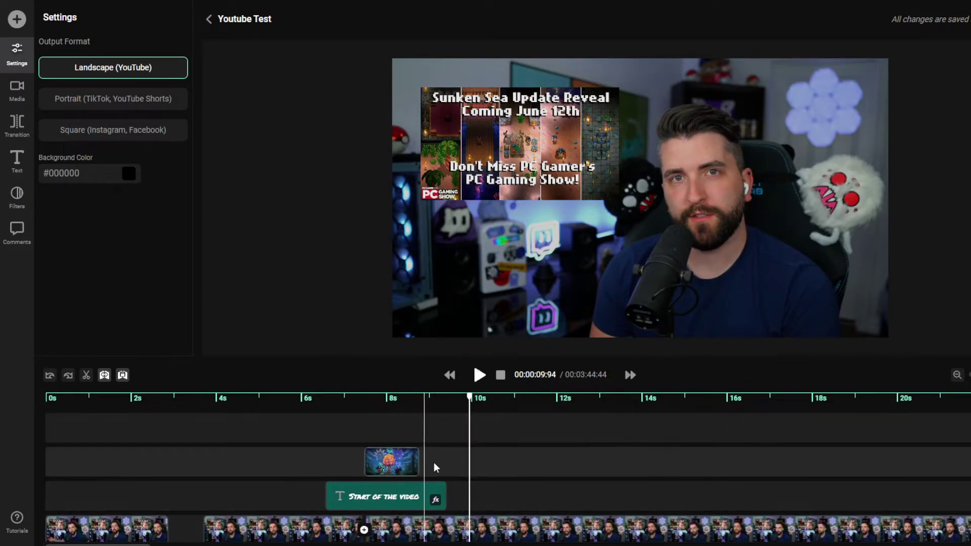
left_click(392, 461)
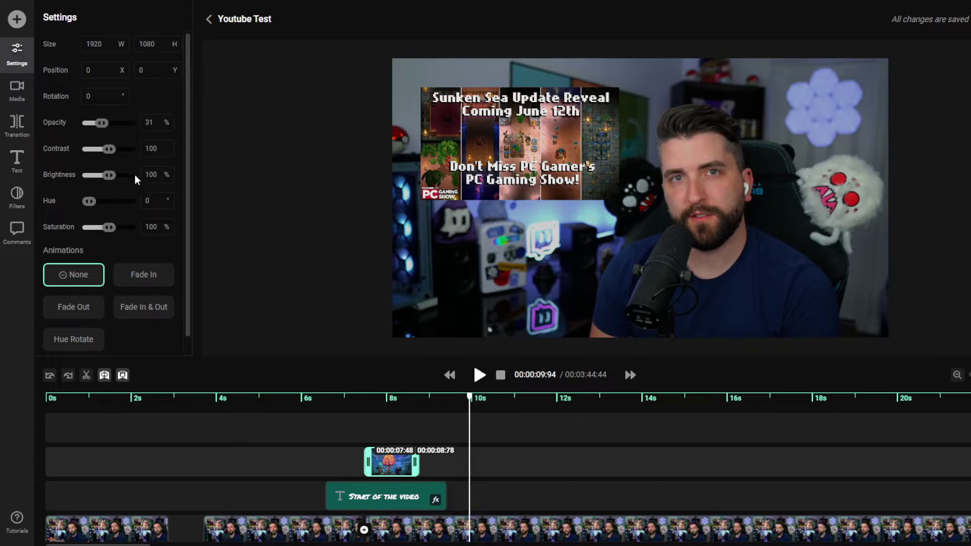
scroll(410, 457, "down", 3)
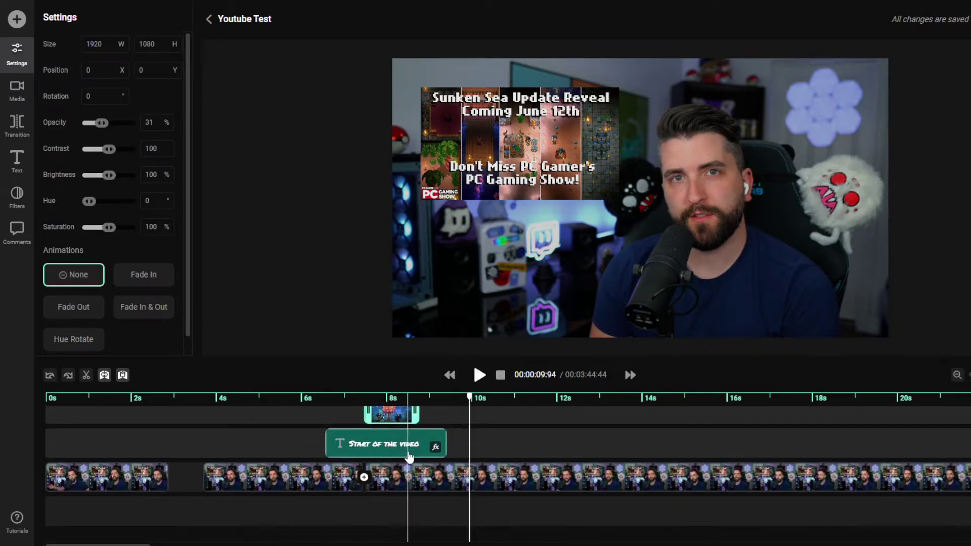
left_click(320, 509)
key("space")
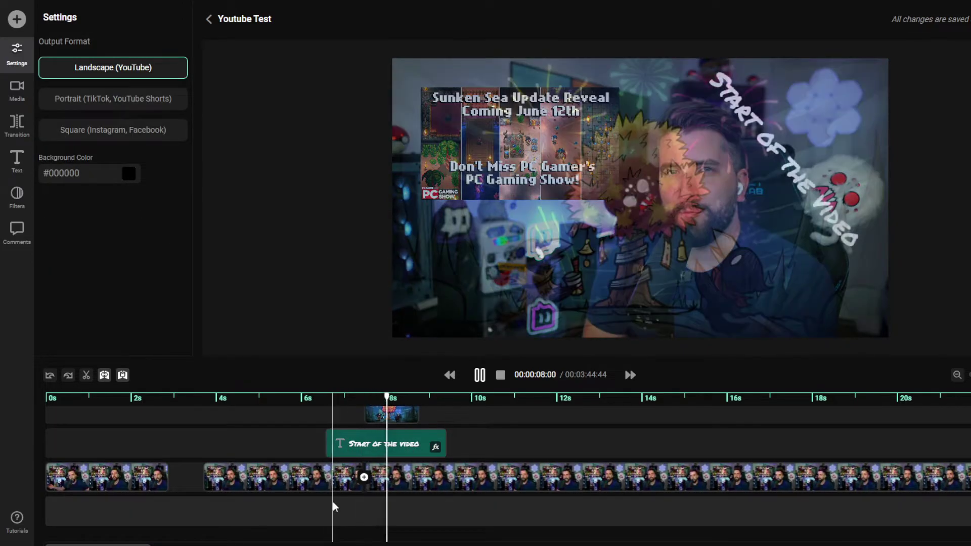
key("space")
Restore the following webcam clip to 100% opacity and play through to 00:00:10:79
left_click(375, 490)
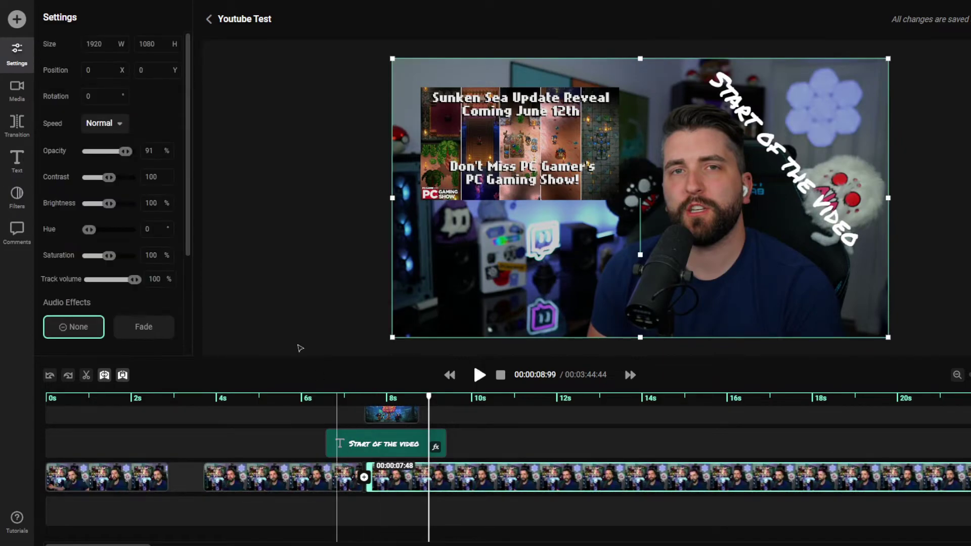
left_click_drag(130, 166, 171, 162)
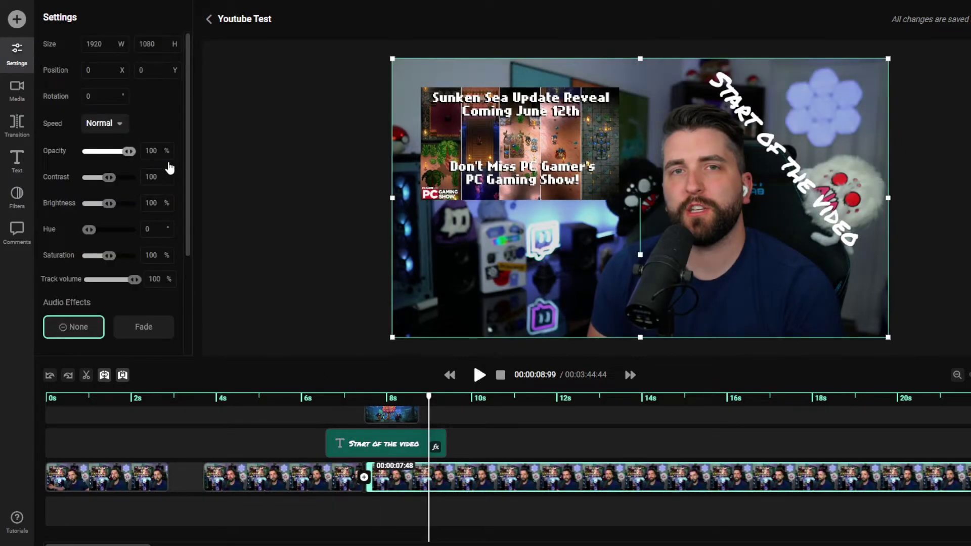
left_click(354, 532)
left_click(384, 530)
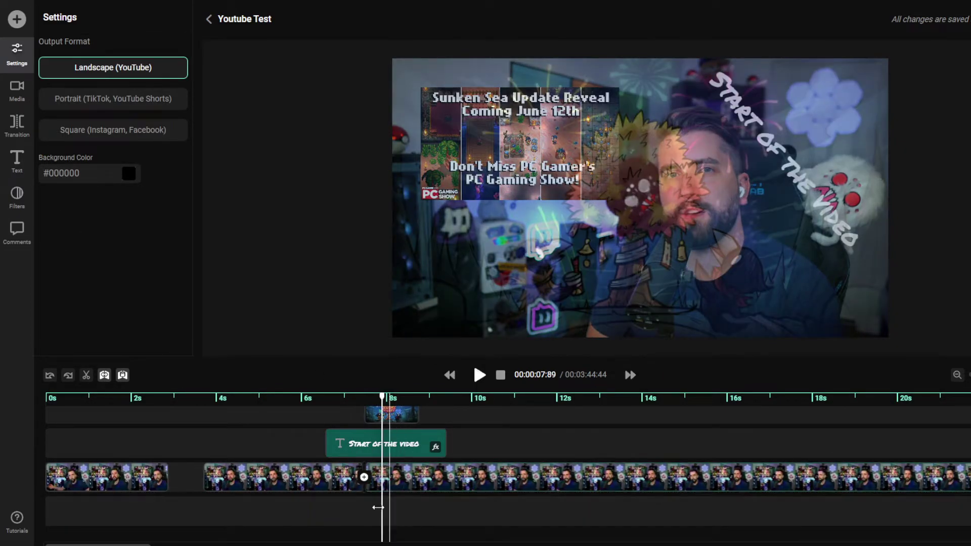
left_click(370, 479)
left_click(387, 415)
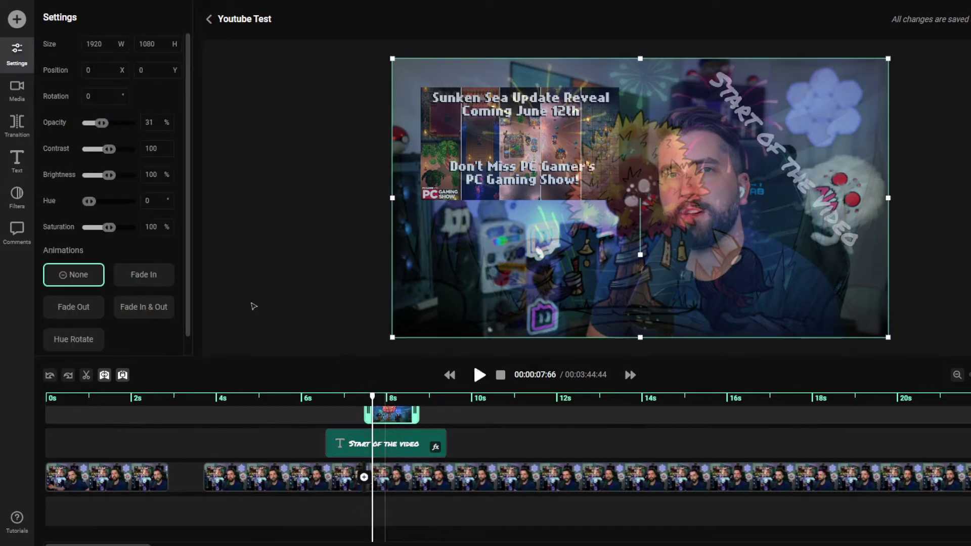
left_click(343, 515)
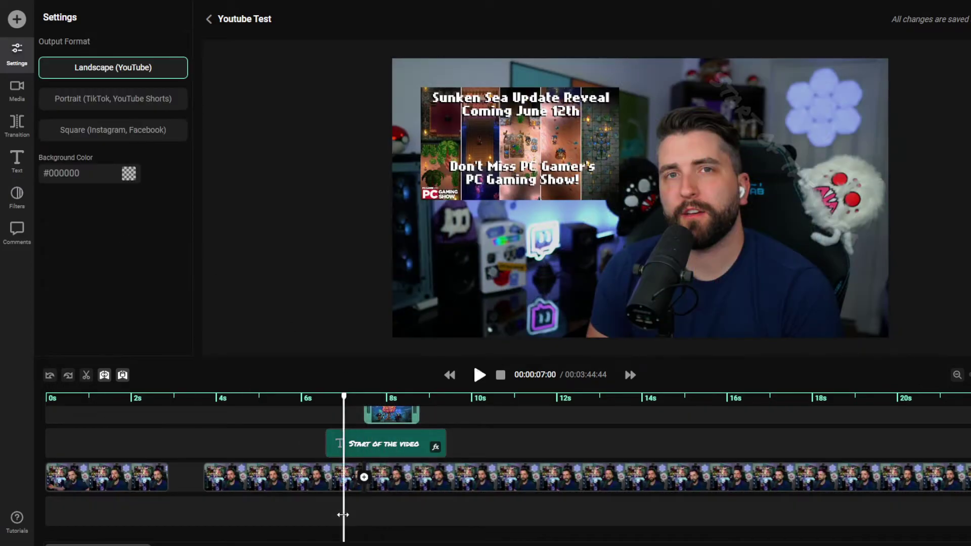
key("space")
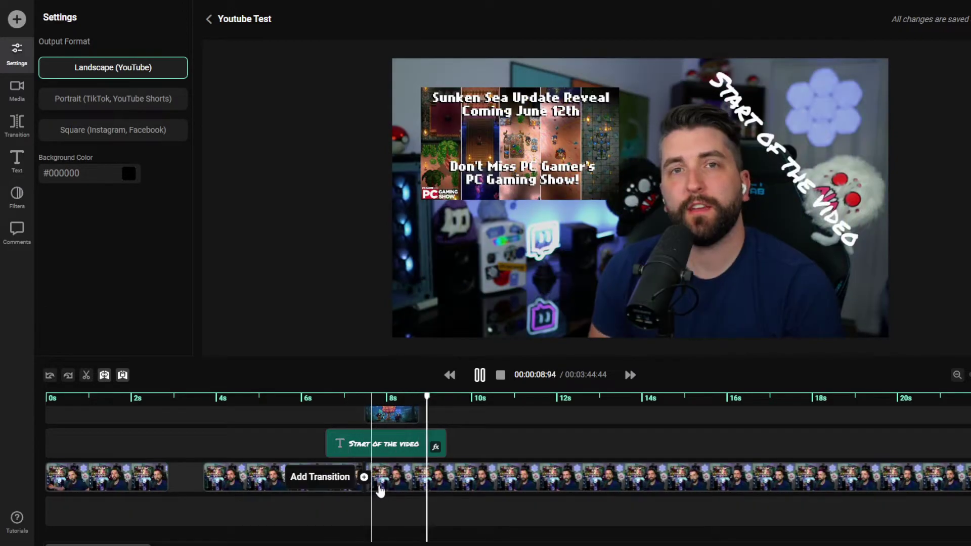
key("space")
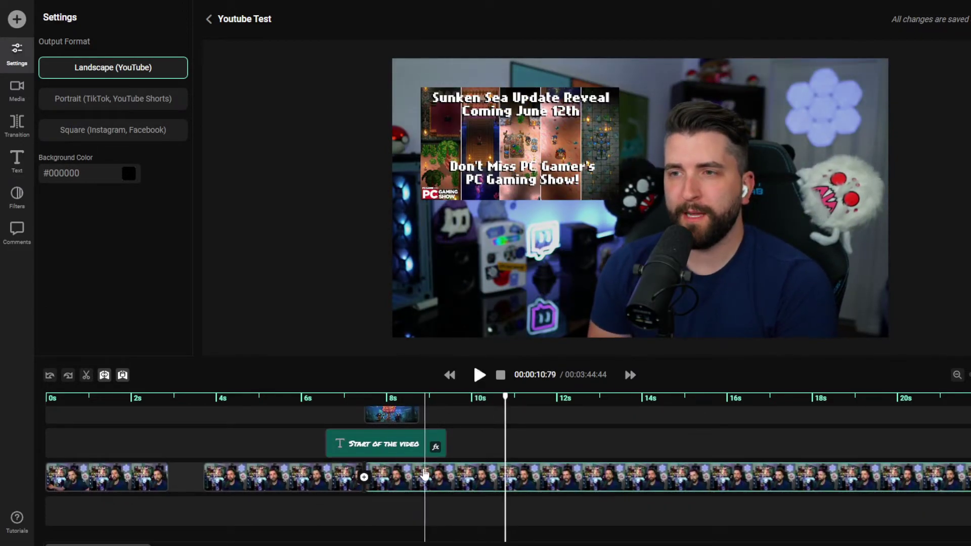
Draft a comment 'PLEASE EDIT THIS OUT OMG' on the second webcam clip
left_click(19, 242)
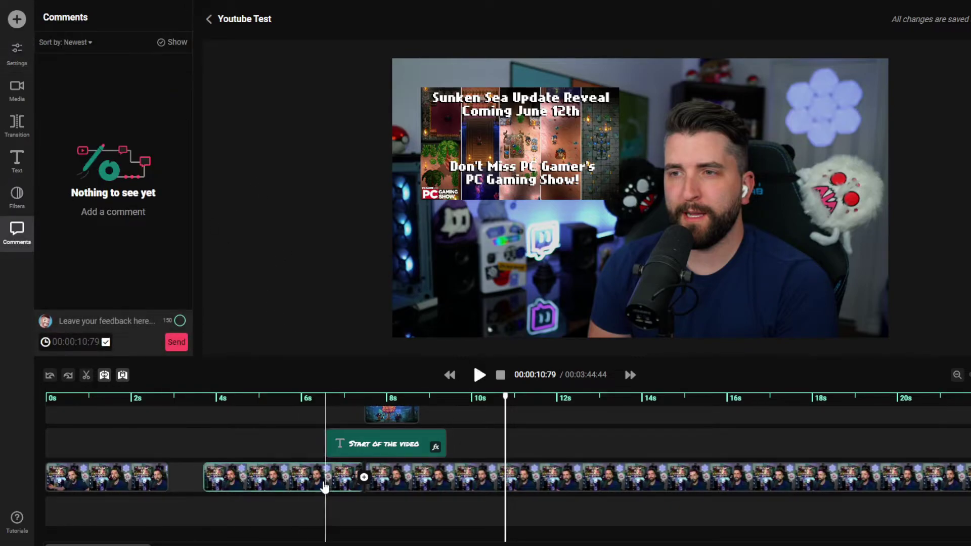
left_click(241, 478)
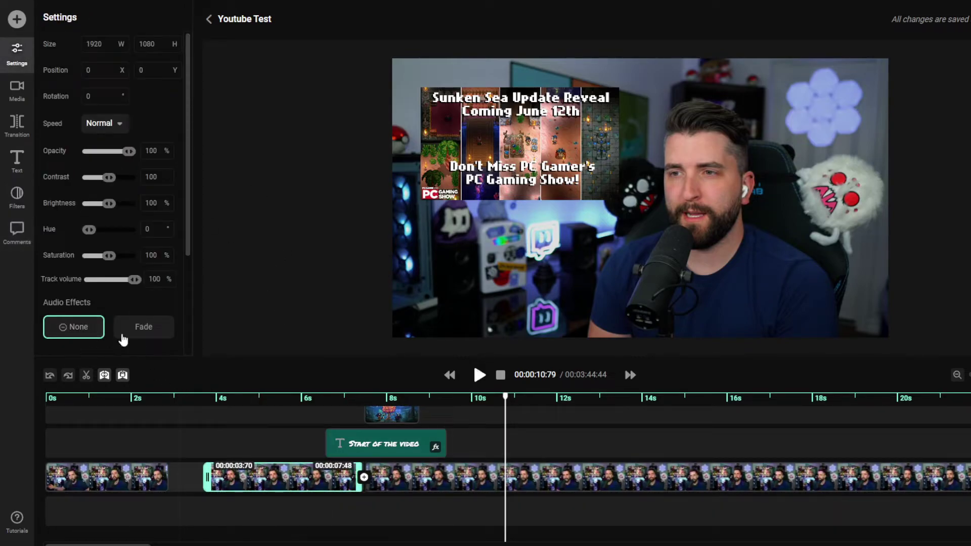
left_click(24, 230)
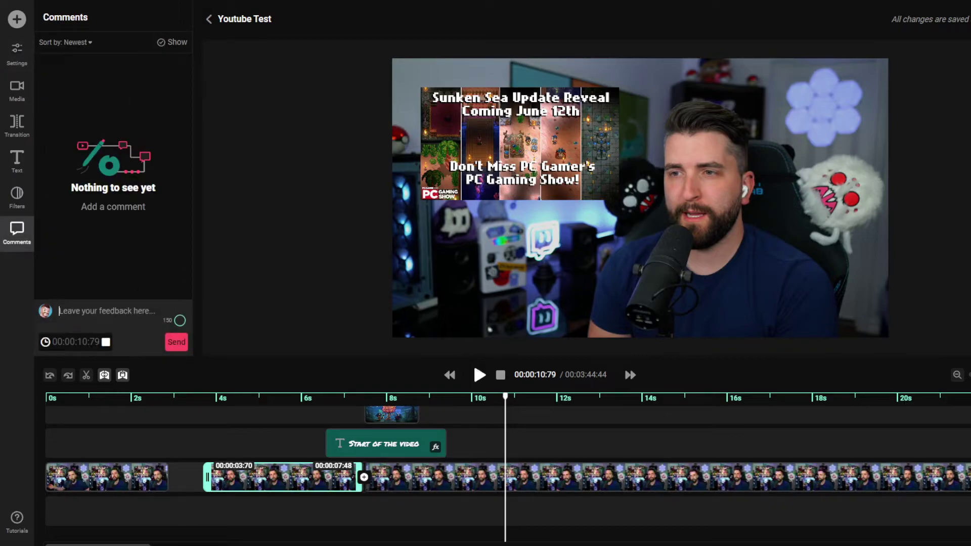
left_click(81, 311)
type("PLEASE ")
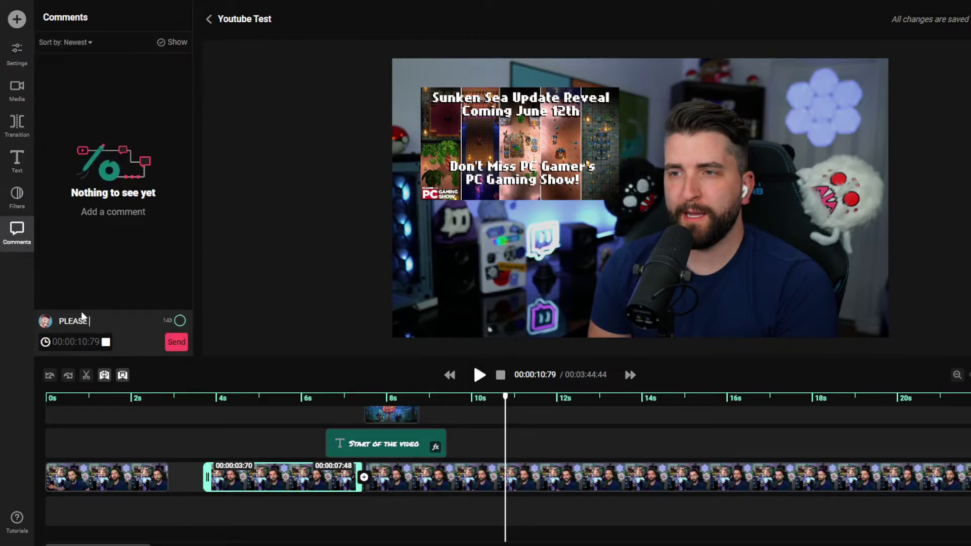
type("EDIT THIS OUT OMG")
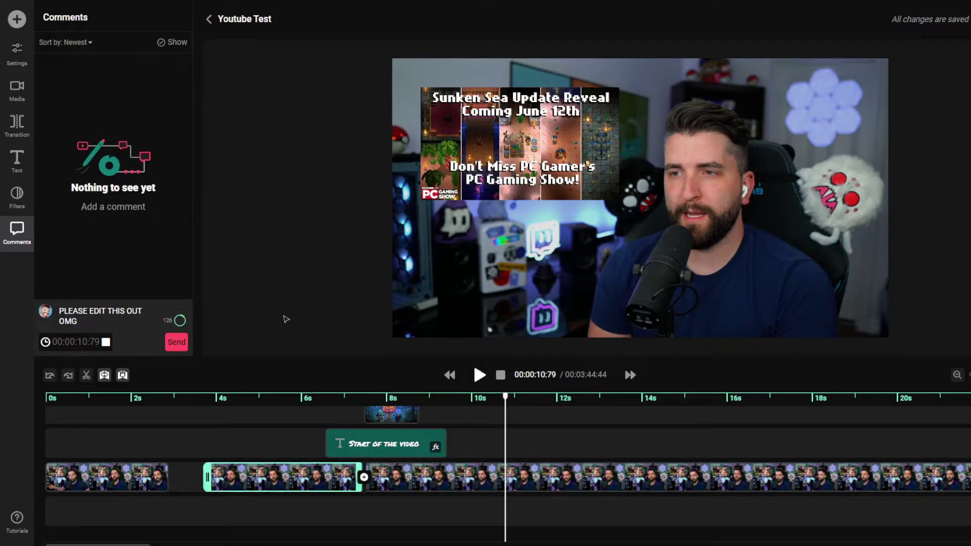
Set the playhead to 00:00:06:40 in the second webcam clip and return to Comments
left_click(310, 494)
left_click(444, 483)
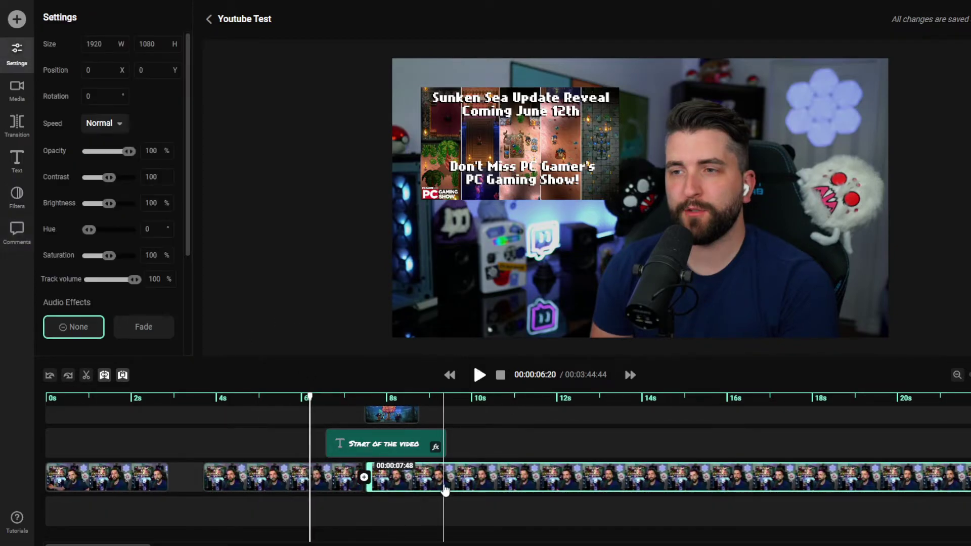
left_click(17, 231)
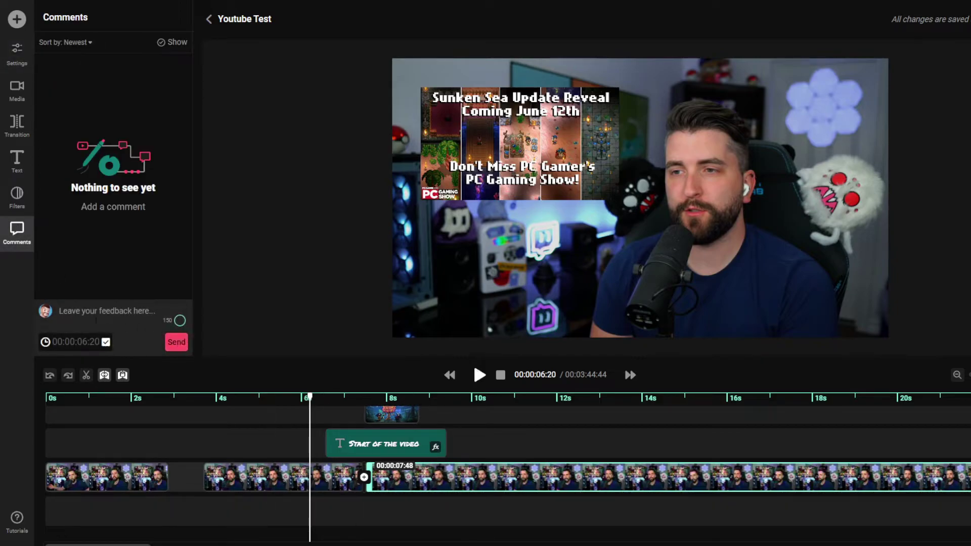
left_click(272, 504)
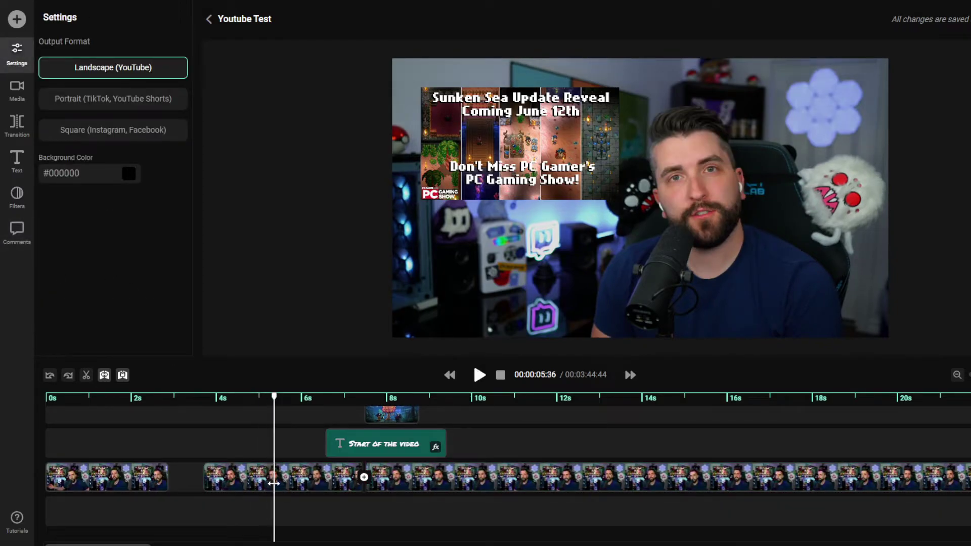
left_click(17, 234)
left_click(296, 483)
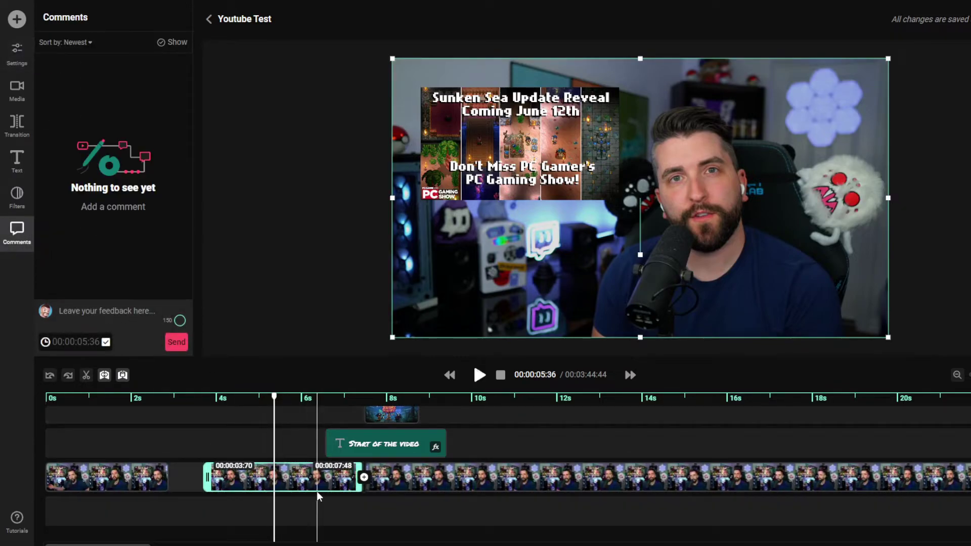
left_click(316, 490)
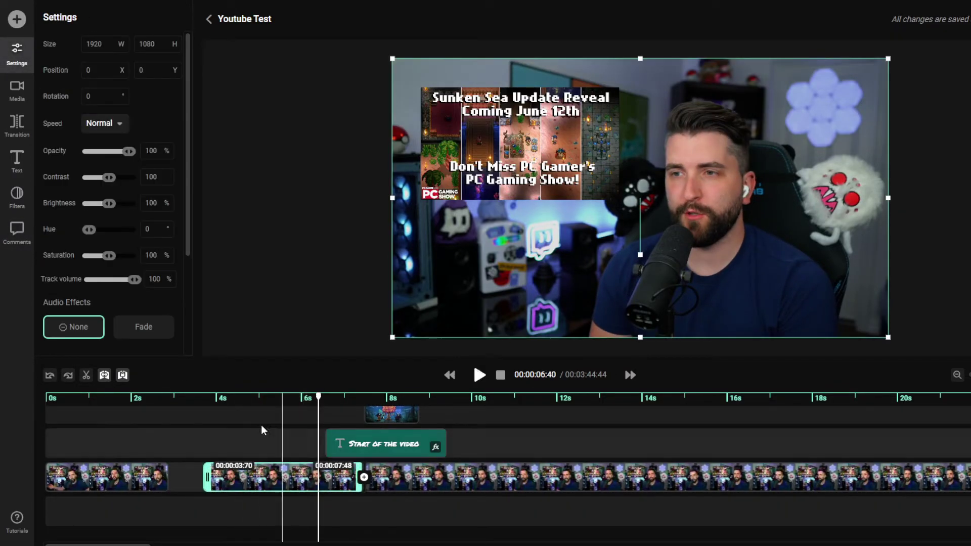
left_click(19, 234)
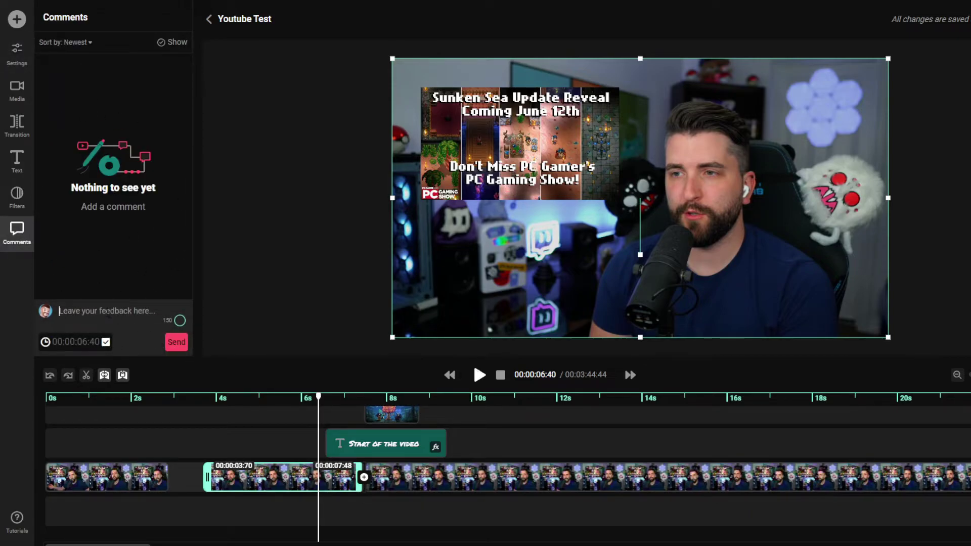
Post the comment 'OMG' at 00:00:06:40
left_click(108, 312)
type("OMG")
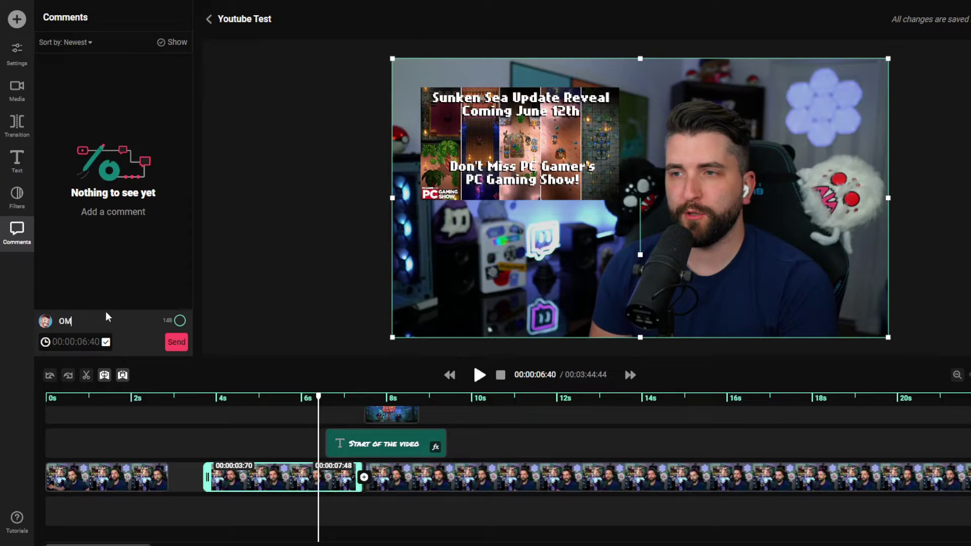
left_click(174, 342)
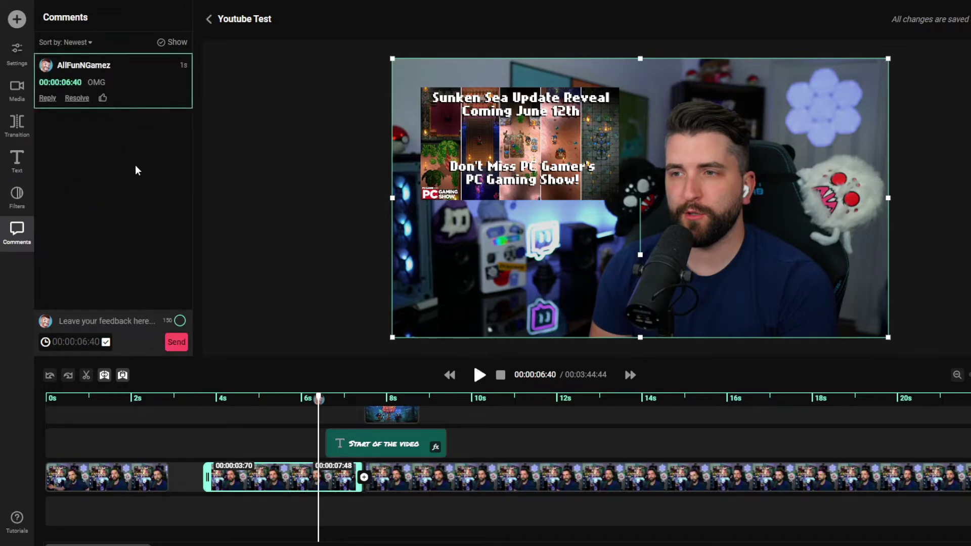
Play the video, then jump back to 6:40 using the comment card
left_click(278, 518)
key("space")
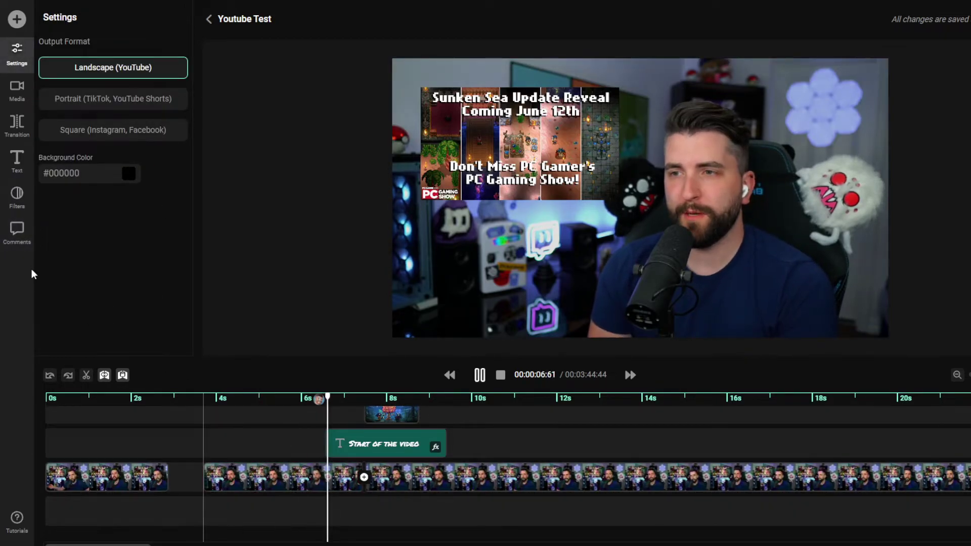
left_click(17, 231)
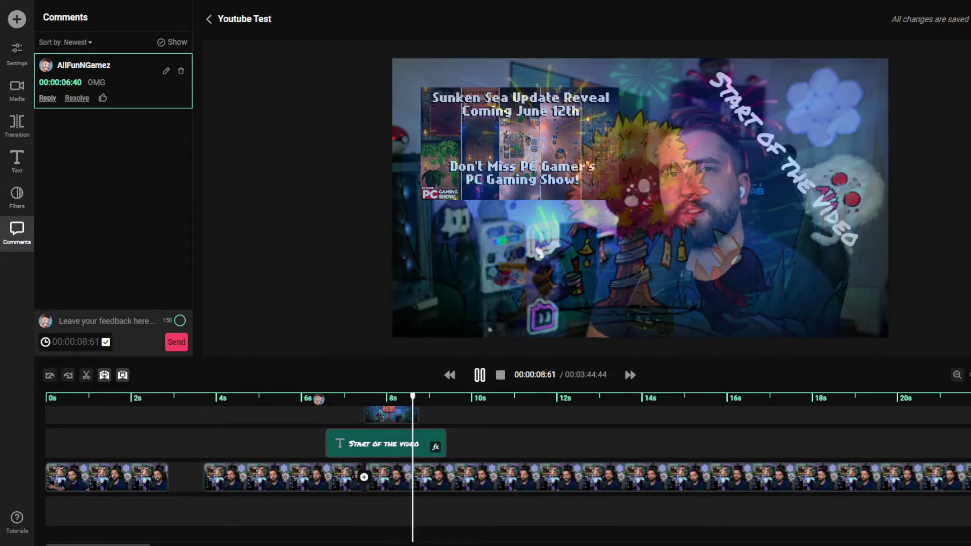
left_click(318, 400)
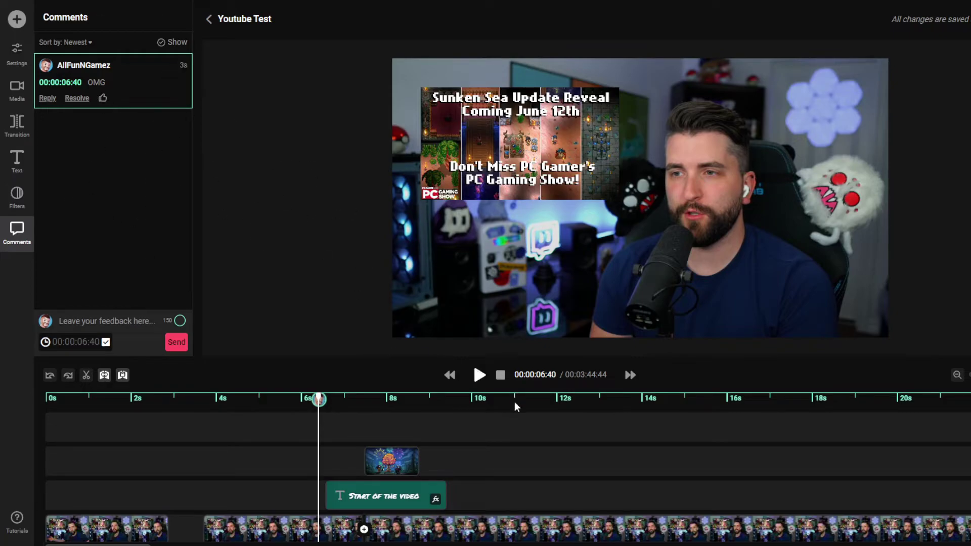
mouse_move(92, 107)
scroll(593, 478, "down", 2)
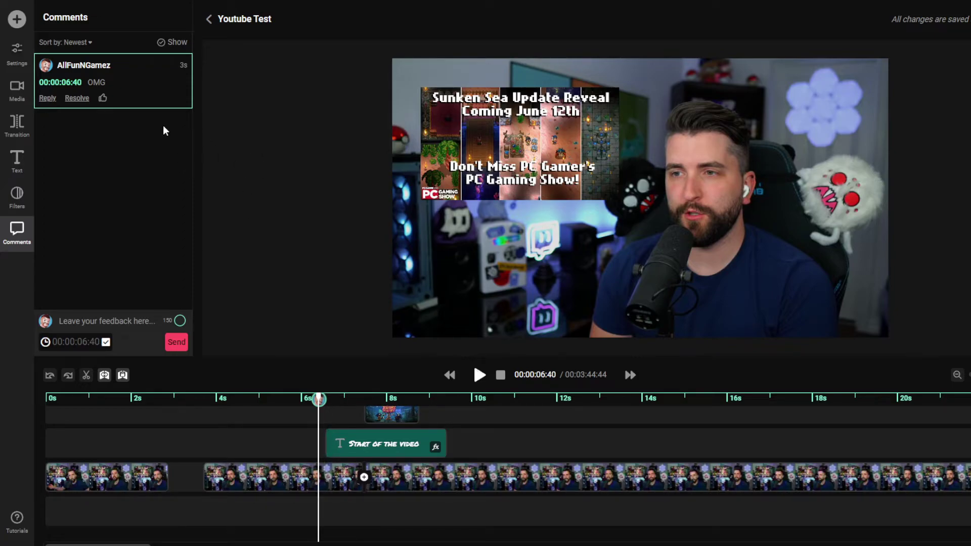
Resolve the OMG comment at 00:00:06:40 in the Comments panel
left_click(77, 98)
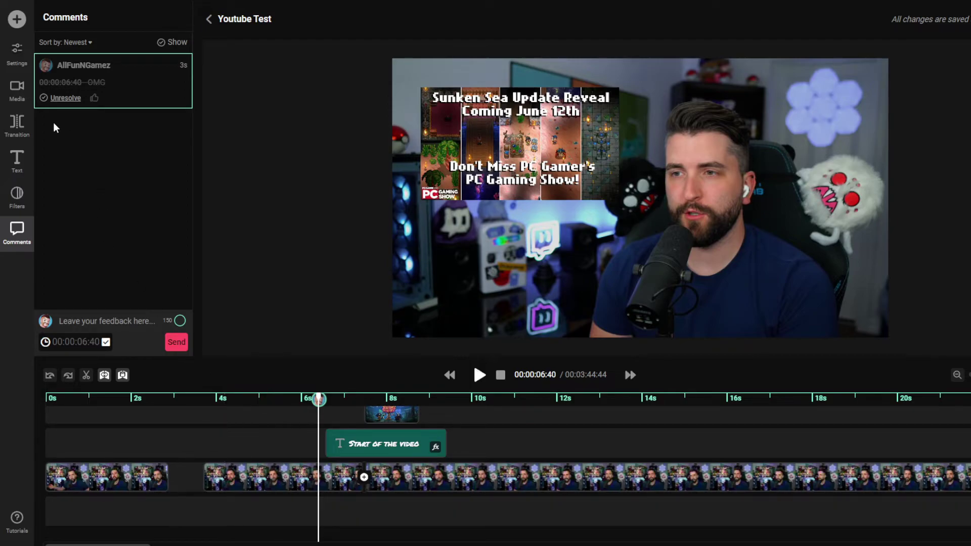
Browse the Filters, Text and Transition panels, finishing on the Media library
left_click(18, 200)
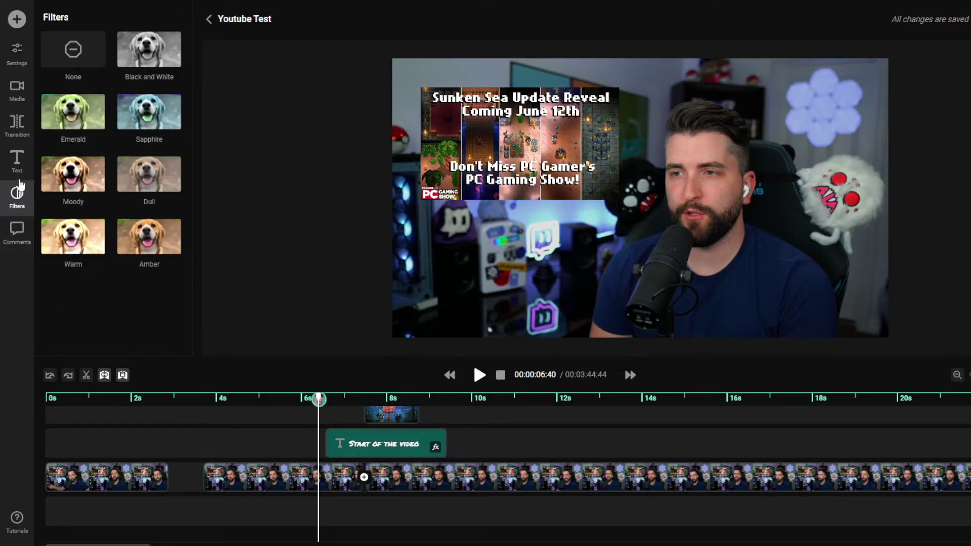
left_click(17, 161)
left_click(17, 125)
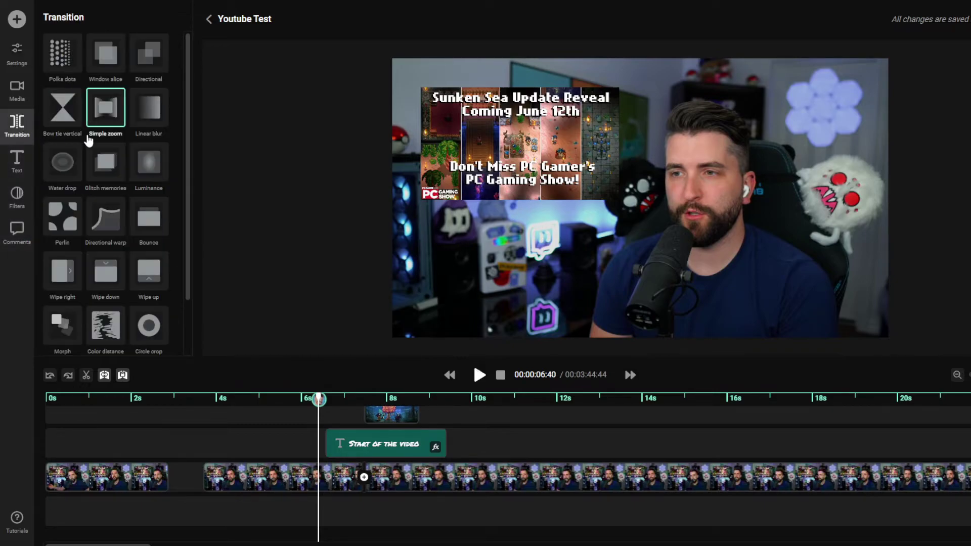
left_click(16, 91)
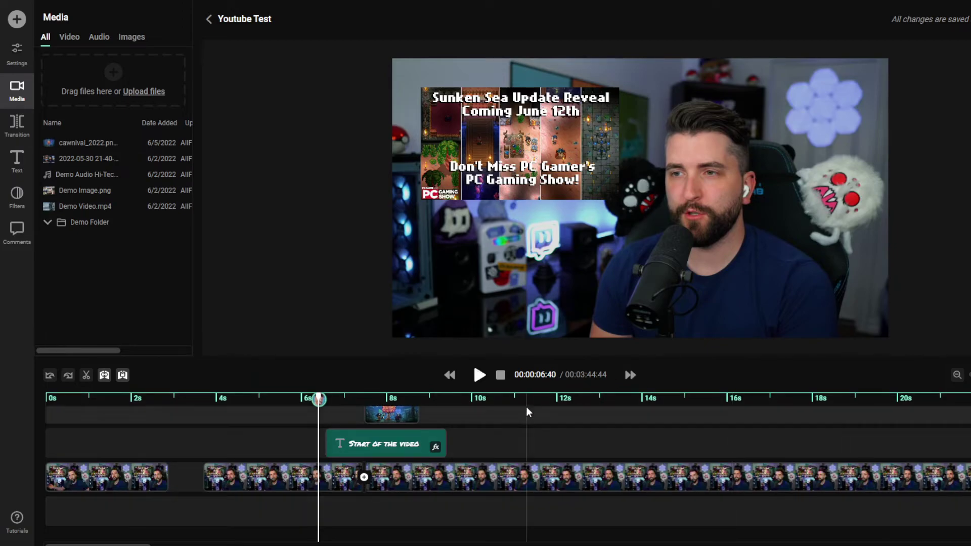
Play the preview from about 11.7 s and pause it at 00:00:14:88
left_click(543, 503)
key("space")
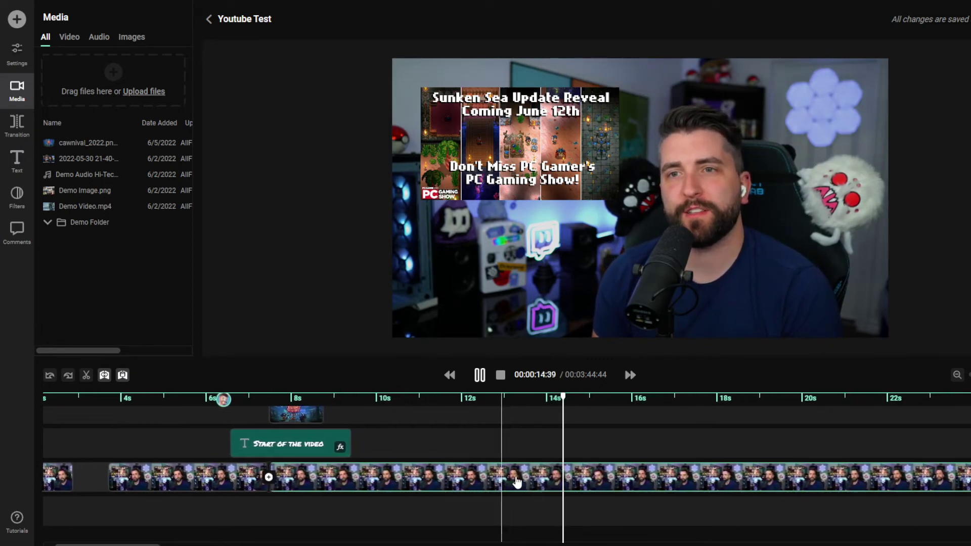
key("space")
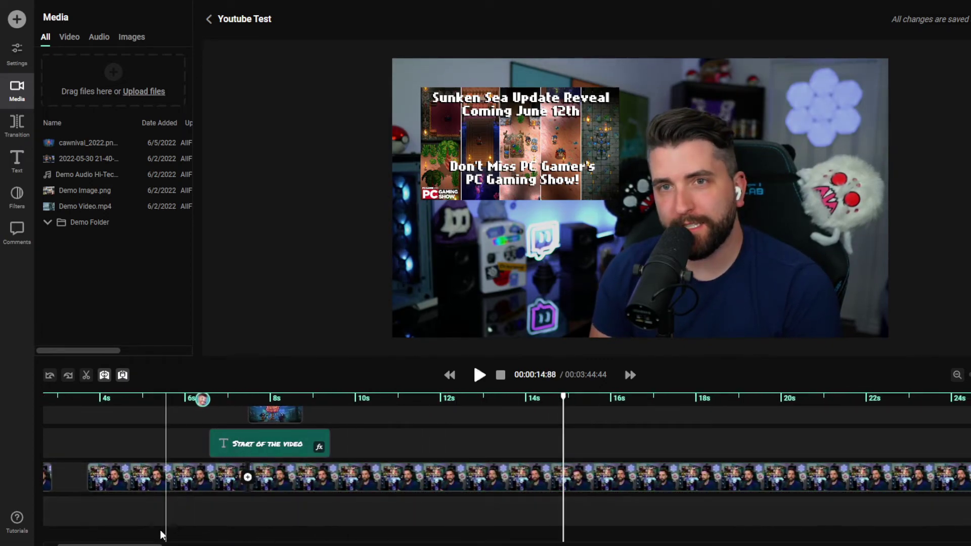
scroll(163, 531, "up", 3)
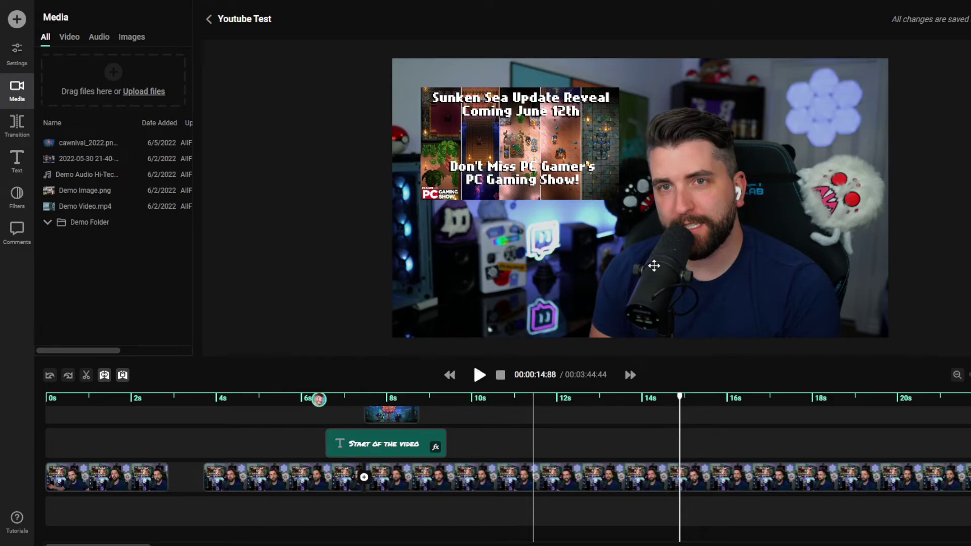
left_click(961, 16)
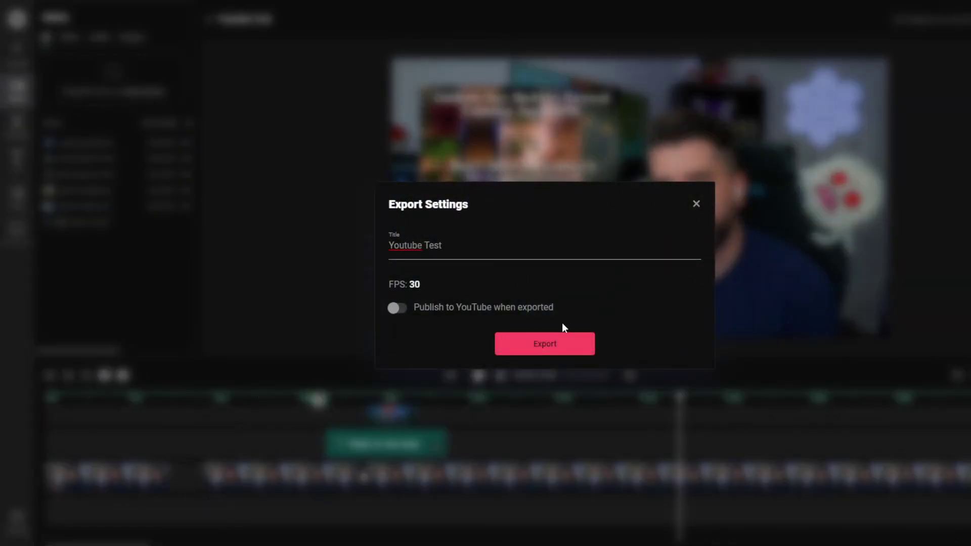
left_click(697, 204)
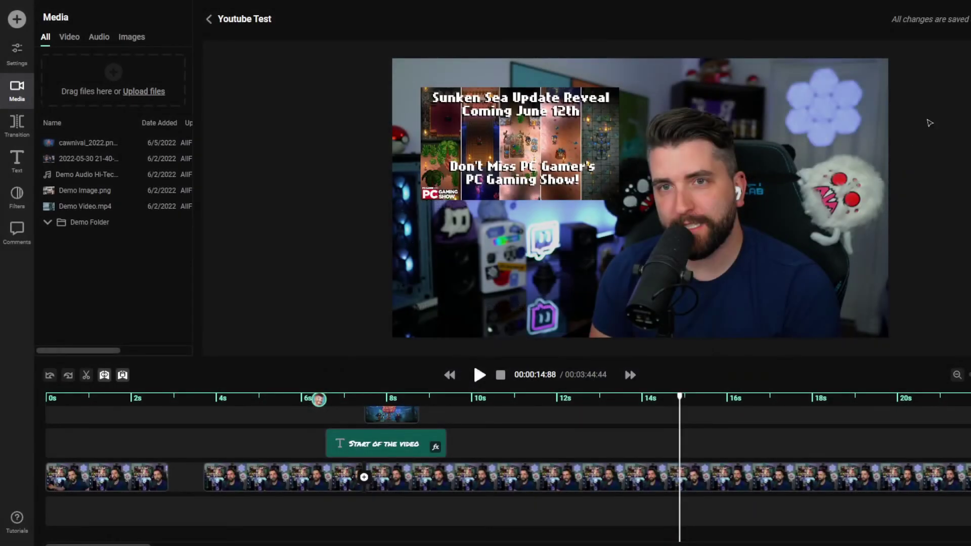